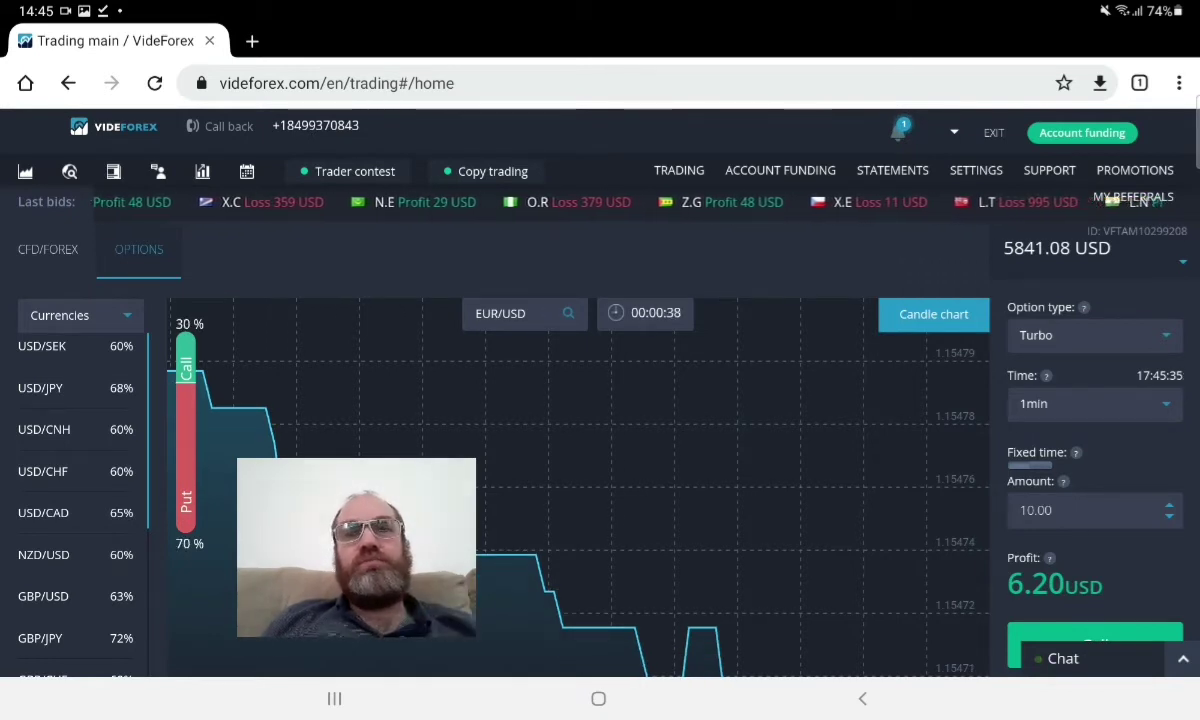
{"action": "scroll", "coordinate": [75, 500], "scroll_direction": "down", "scroll_amount": 2}
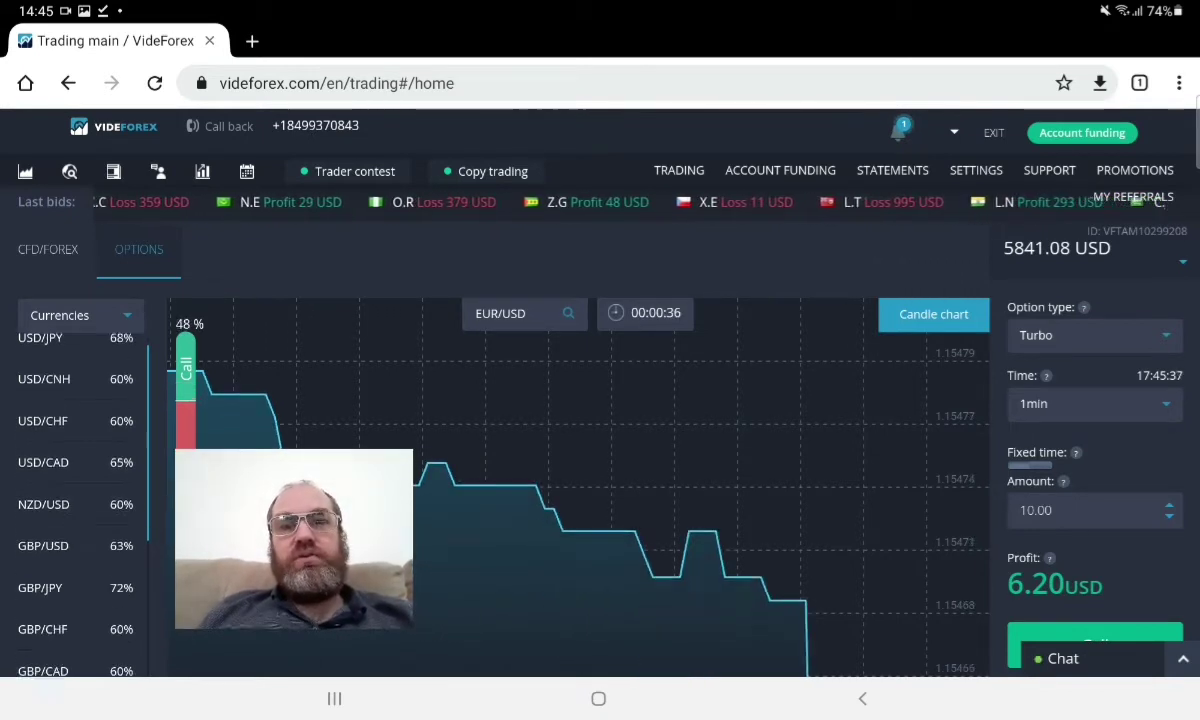
{"action": "scroll", "coordinate": [75, 500], "scroll_direction": "down", "scroll_amount": 1}
{"action": "scroll", "coordinate": [75, 500], "scroll_direction": "down", "scroll_amount": 1}
{"action": "scroll", "coordinate": [75, 500], "scroll_direction": "down", "scroll_amount": 2}
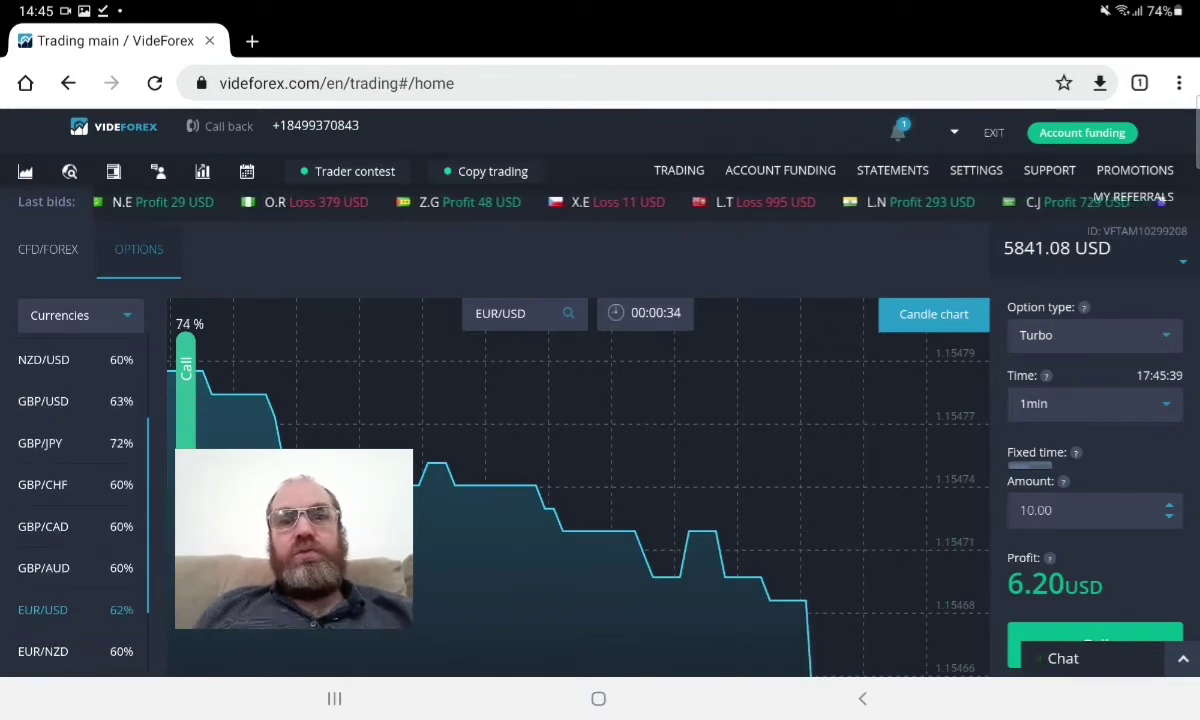
{"action": "scroll", "coordinate": [75, 500], "scroll_direction": "down", "scroll_amount": 2}
{"action": "scroll", "coordinate": [75, 500], "scroll_direction": "down", "scroll_amount": 1}
{"action": "scroll", "coordinate": [75, 500], "scroll_direction": "down", "scroll_amount": 3}
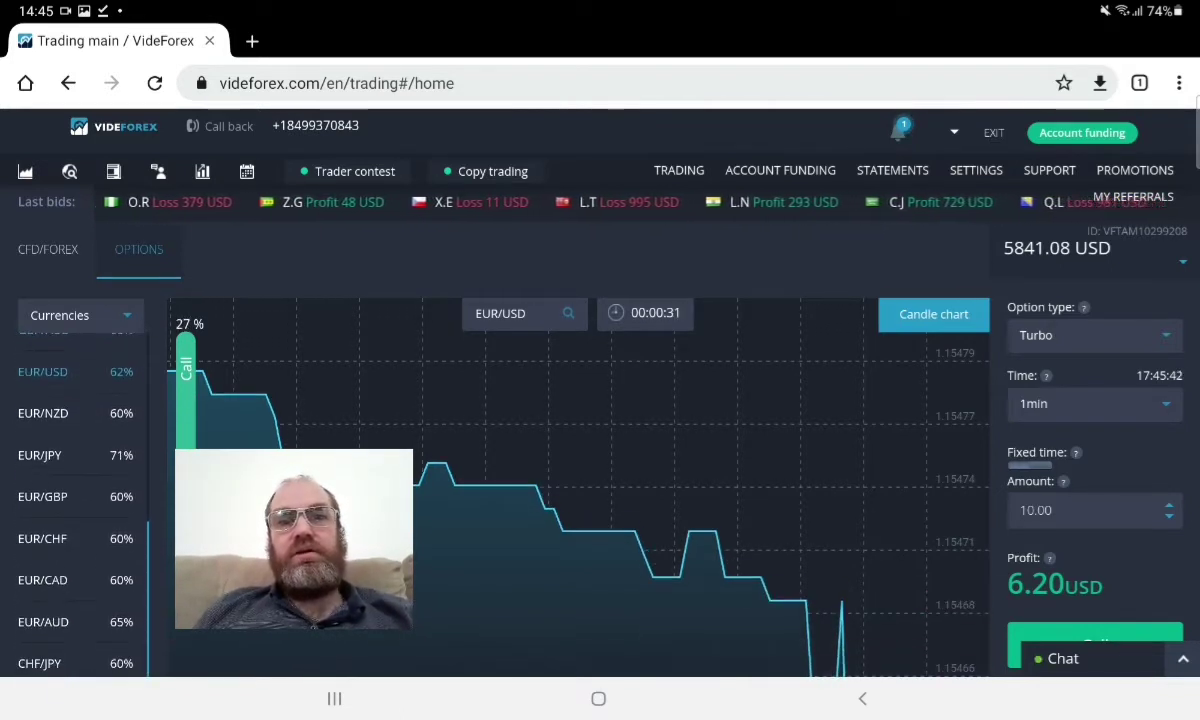
{"action": "scroll", "coordinate": [75, 500], "scroll_direction": "down", "scroll_amount": 3}
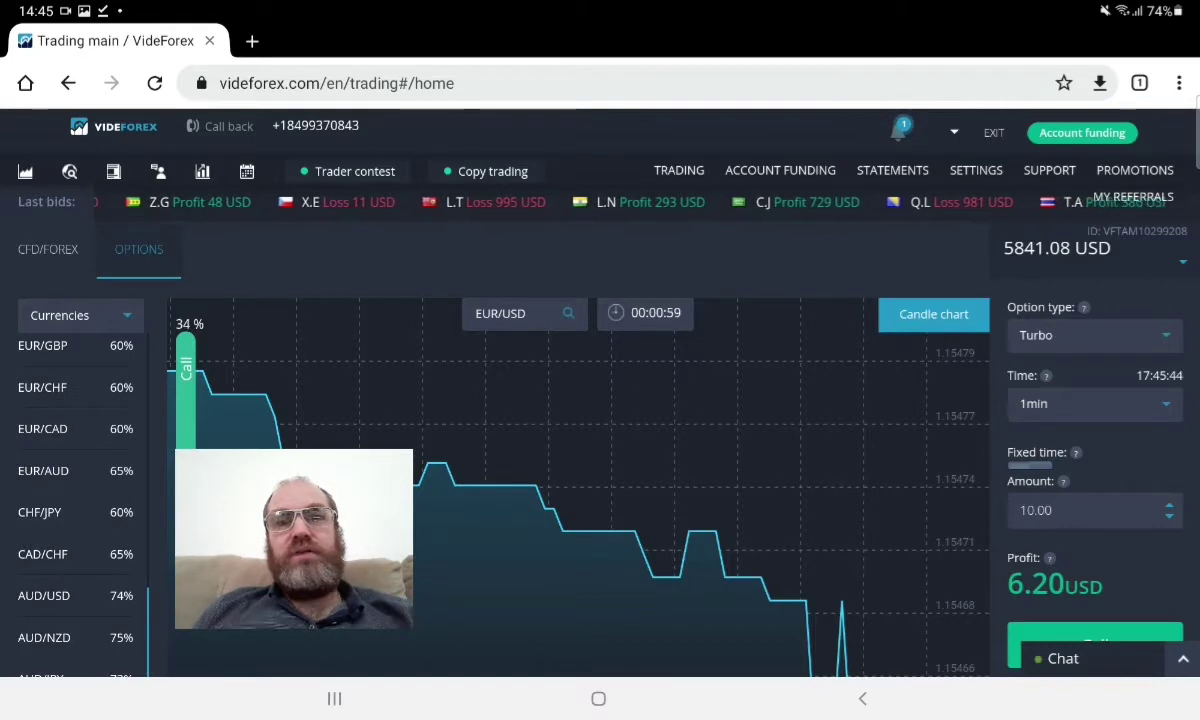
{"action": "scroll", "coordinate": [570, 450], "scroll_direction": "down", "scroll_amount": 3}
{"action": "scroll", "coordinate": [570, 400], "scroll_direction": "down", "scroll_amount": 1}
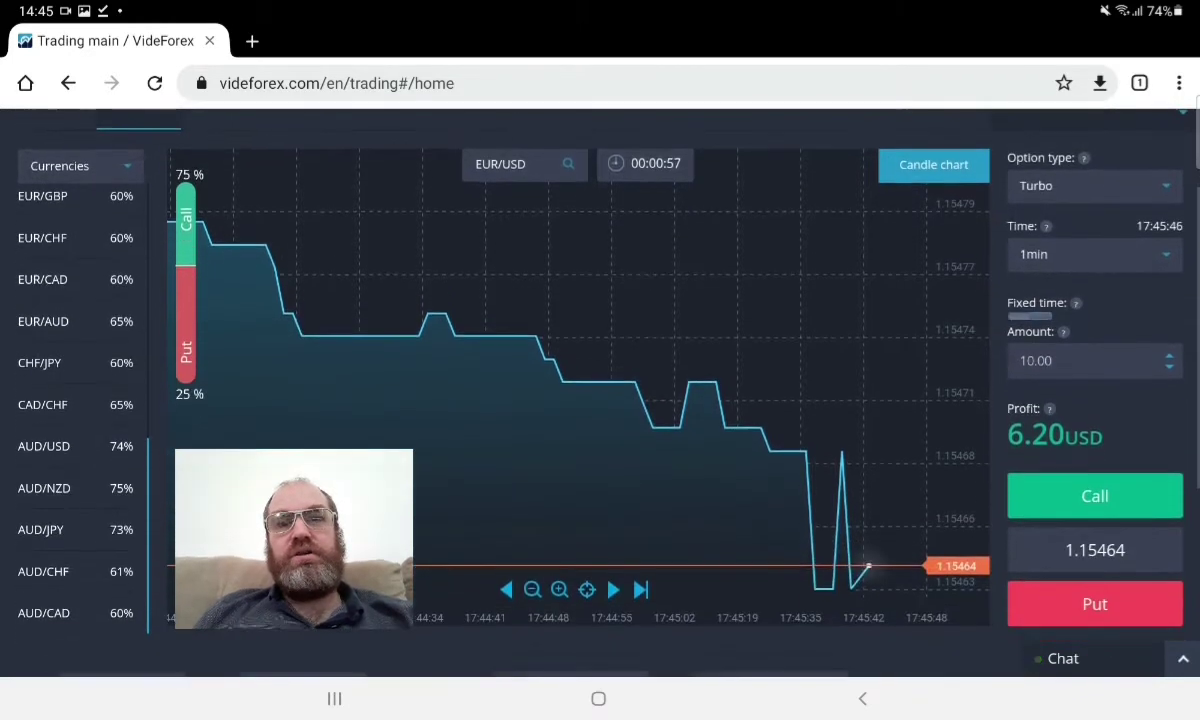
Switch the AUD/NZD price chart to candlestick view.
{"action": "left_click", "coordinate": [44, 487]}
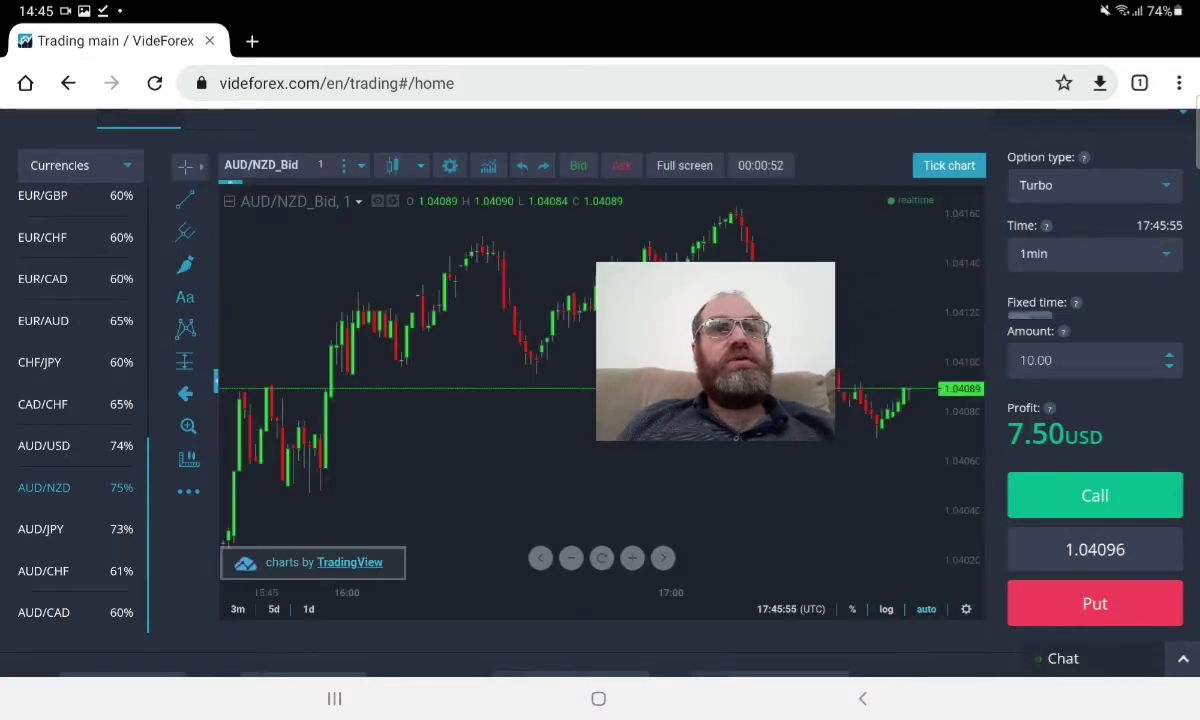
Add Bollinger Bands to the AUD/NZD chart by searching the indicator list.
{"action": "left_click", "coordinate": [488, 165]}
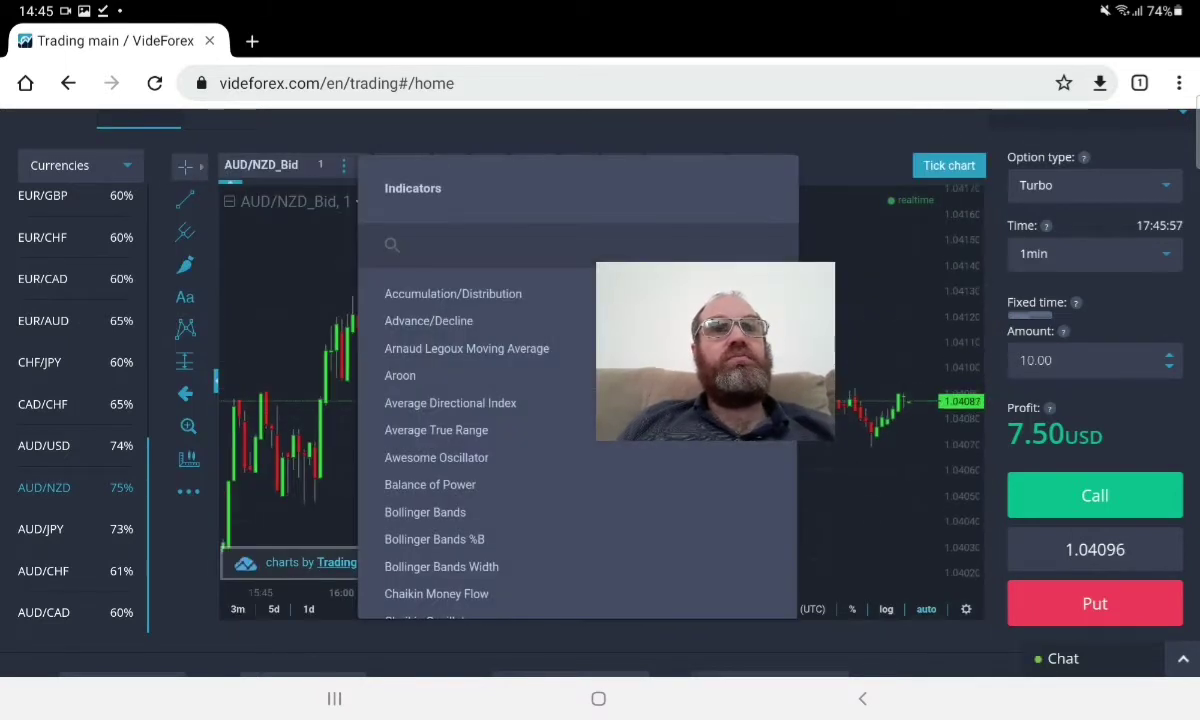
{"action": "left_click", "coordinate": [500, 245]}
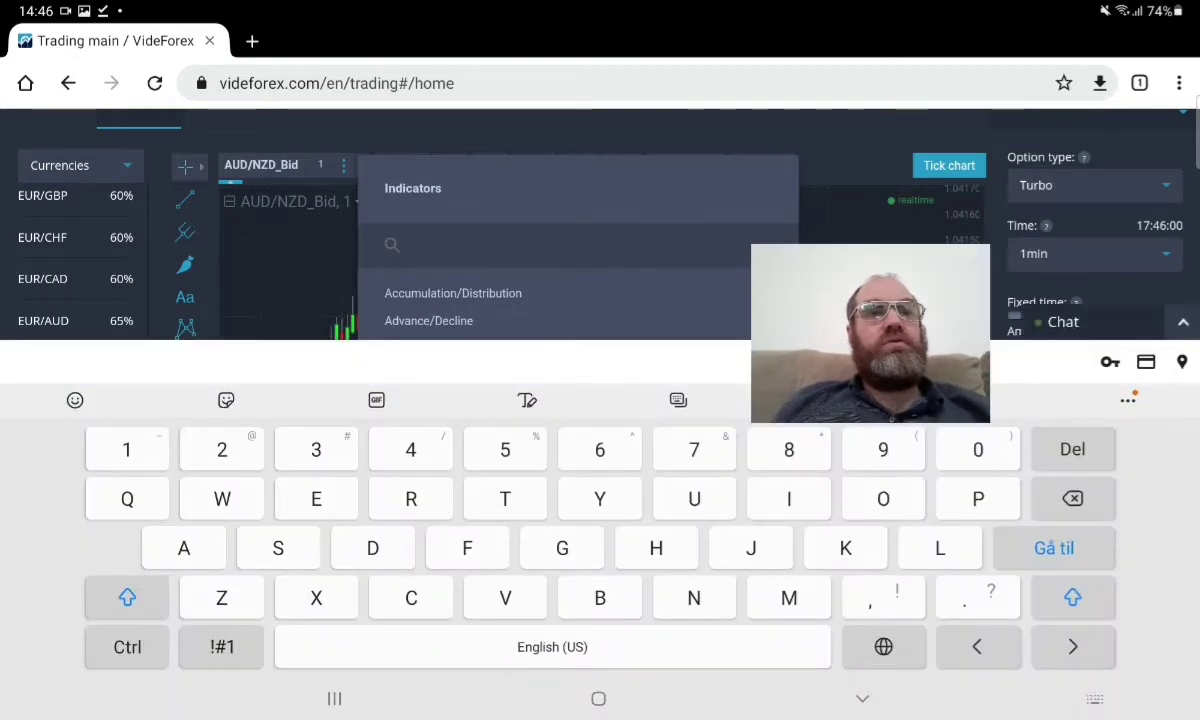
{"action": "type", "text": "Bol"}
{"action": "left_click", "coordinate": [862, 698]}
{"action": "left_click", "coordinate": [425, 293]}
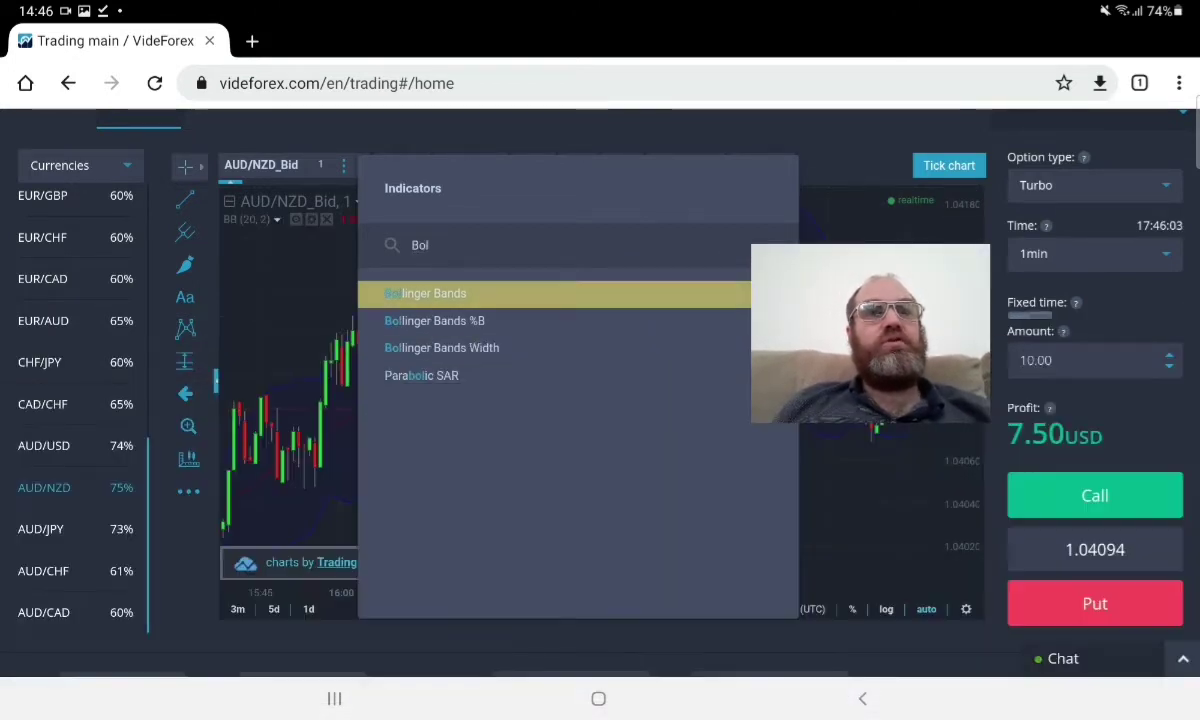
Add the Stochastic oscillator below the chart and close the indicators list.
{"action": "left_click", "coordinate": [430, 258]}
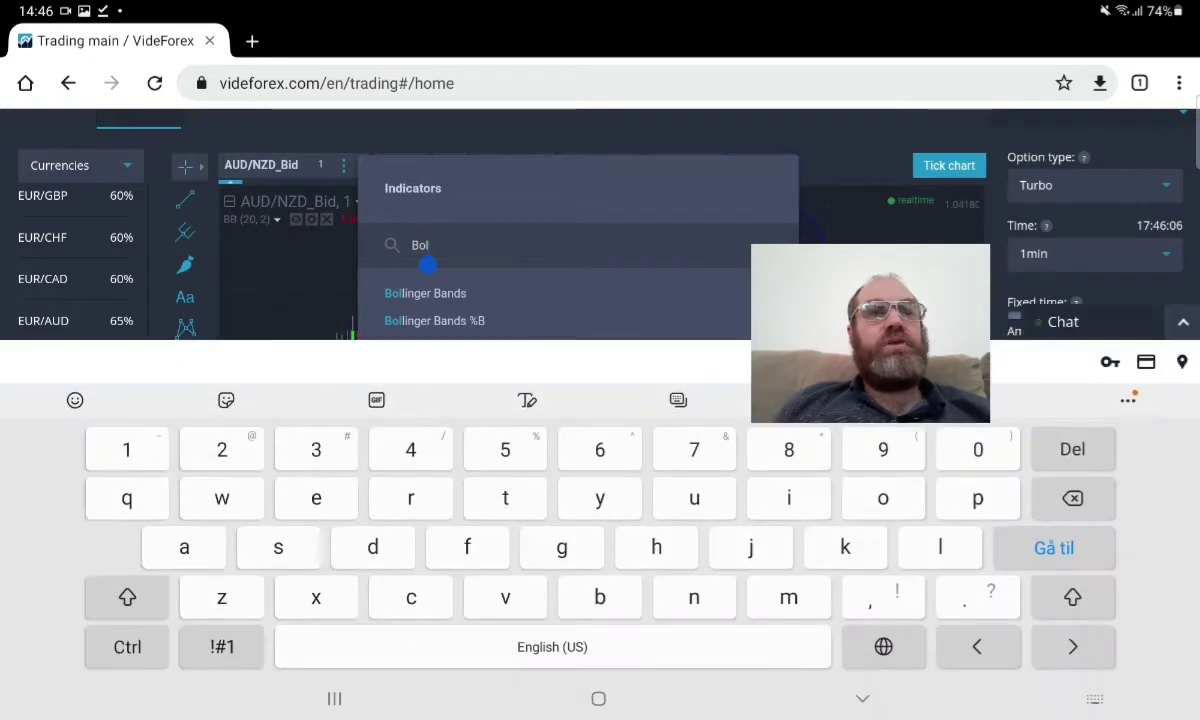
{"action": "key", "text": "BackSpace"}
{"action": "key", "text": "BackSpace"}
{"action": "key", "text": "BackSpace"}
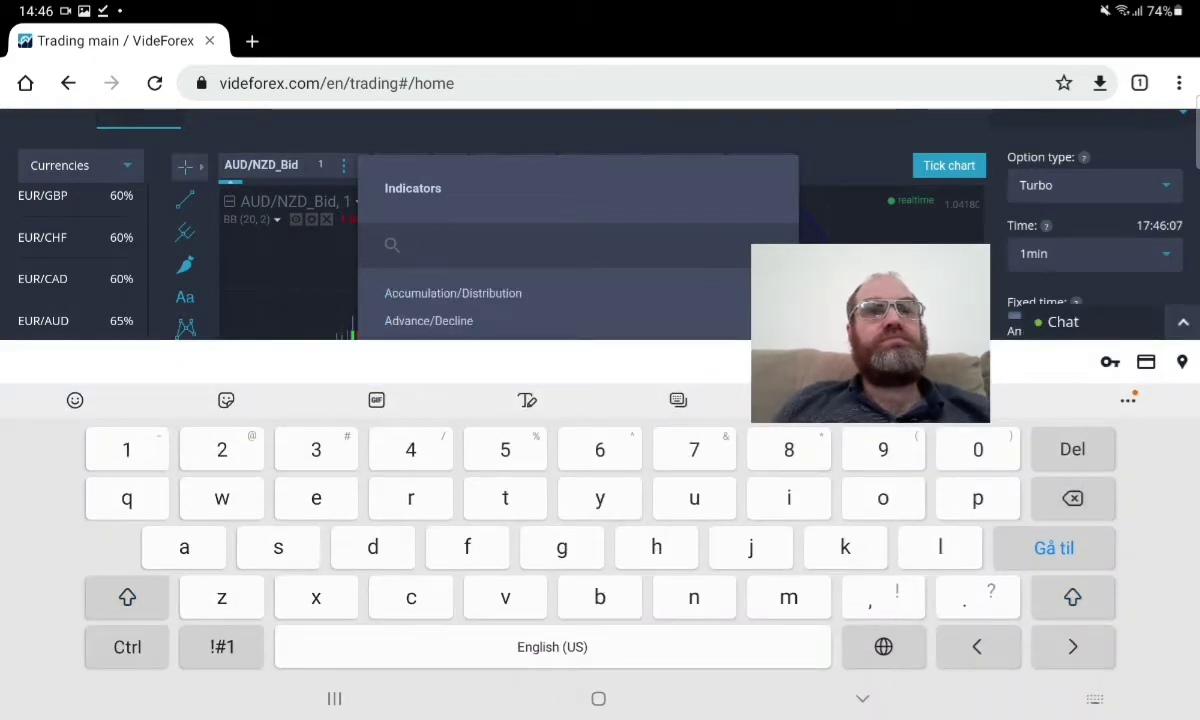
{"action": "type", "text": "Sto"}
{"action": "left_click", "coordinate": [862, 698]}
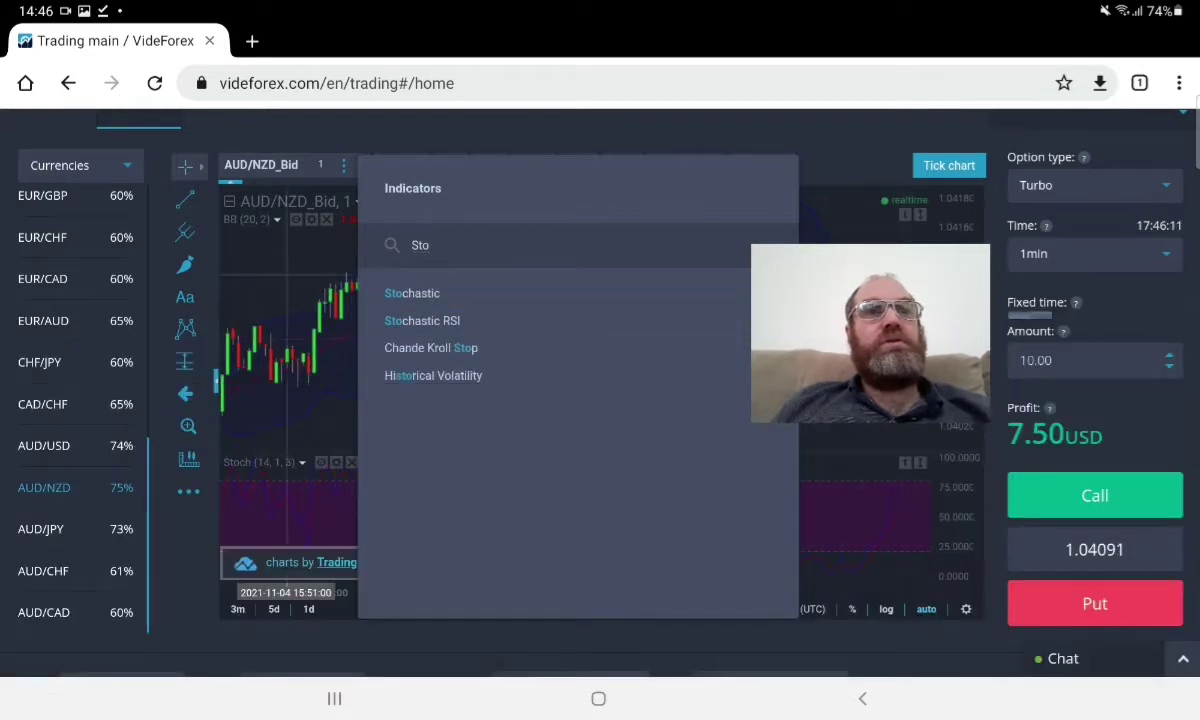
{"action": "left_click", "coordinate": [288, 380]}
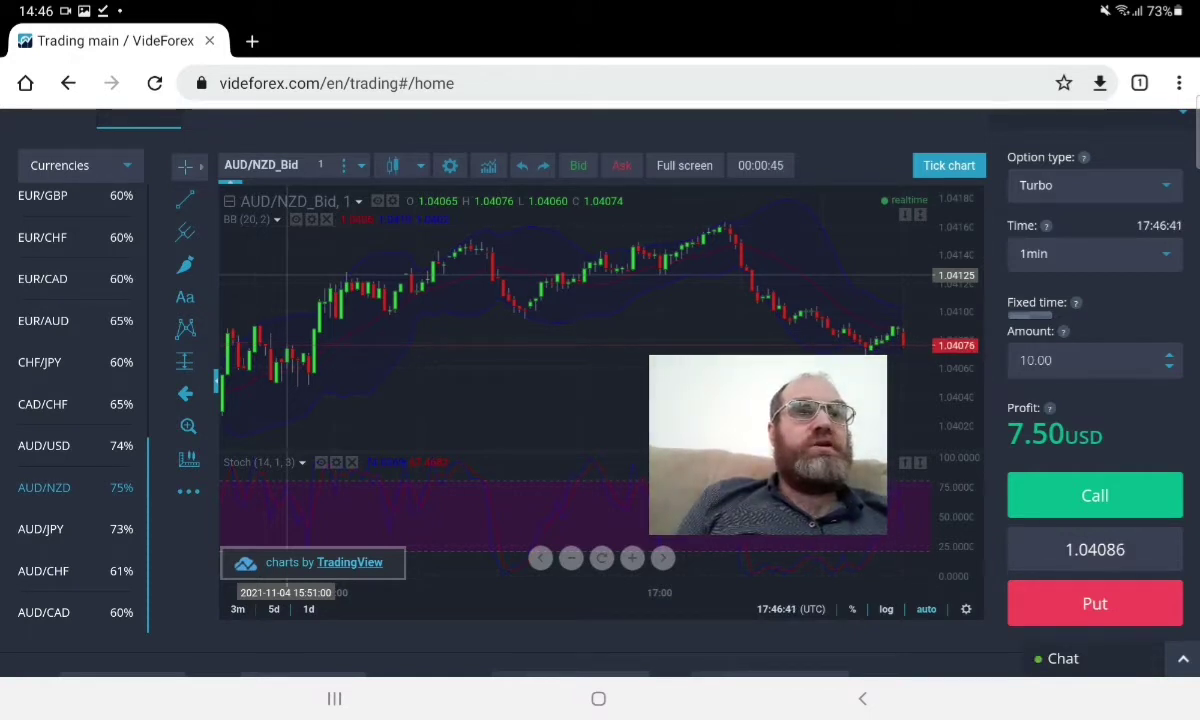
Pan the AUD/NZD chart to show the latest downward run of candles.
{"action": "mouse_move", "coordinate": [420, 380]}
{"action": "left_mouse_down"}
{"action": "mouse_move", "coordinate": [600, 405]}
{"action": "mouse_move", "coordinate": [436, 355]}
{"action": "left_mouse_up"}
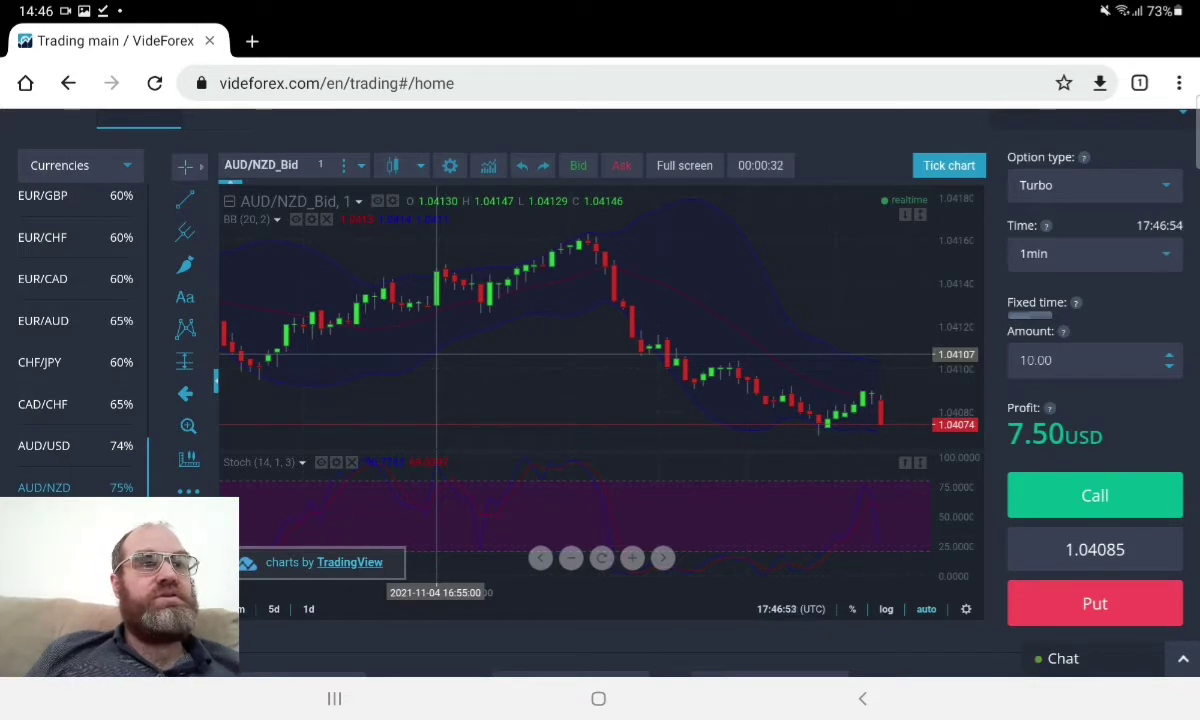
Change the trade amount from 10.00 to 40, for a 30.00 USD expected profit.
{"action": "left_click", "coordinate": [1080, 360]}
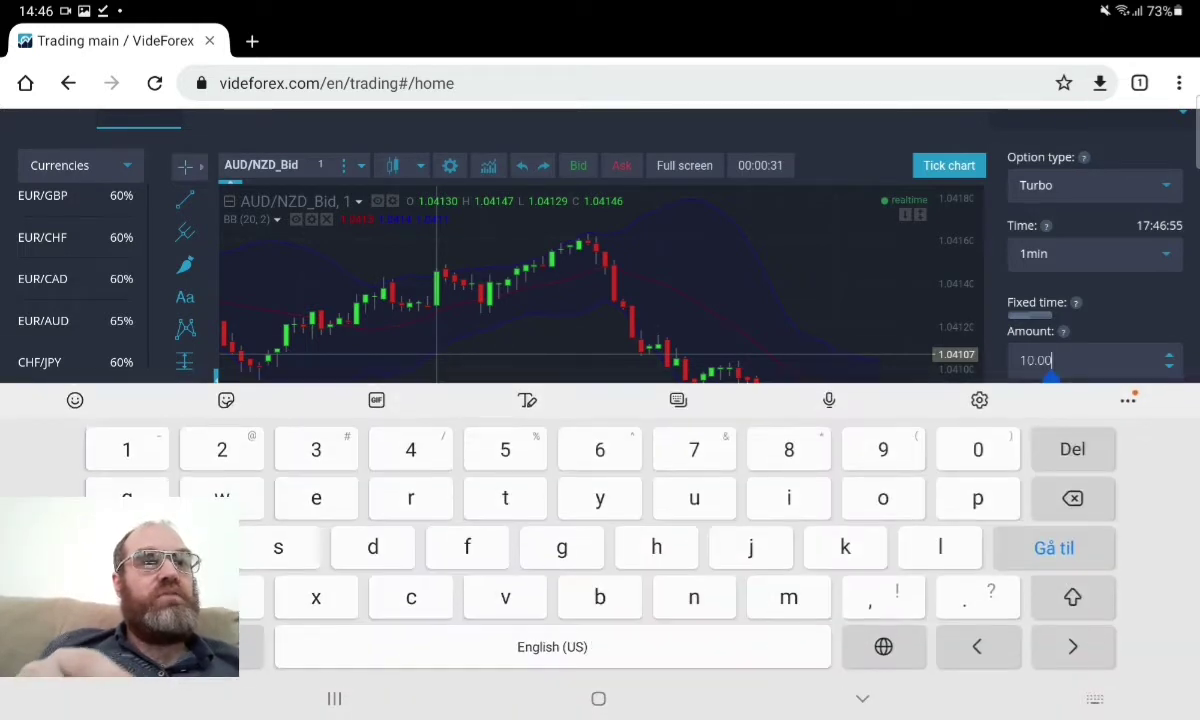
{"action": "key", "text": "BackSpace"}
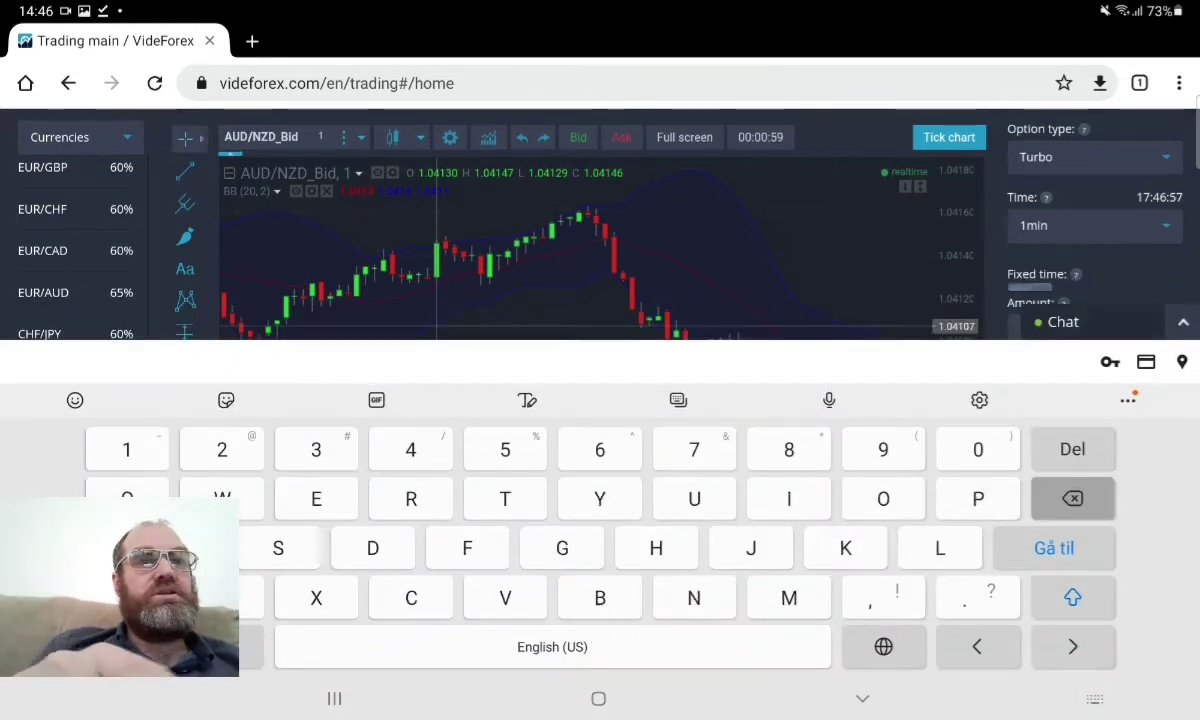
{"action": "type", "text": "4"}
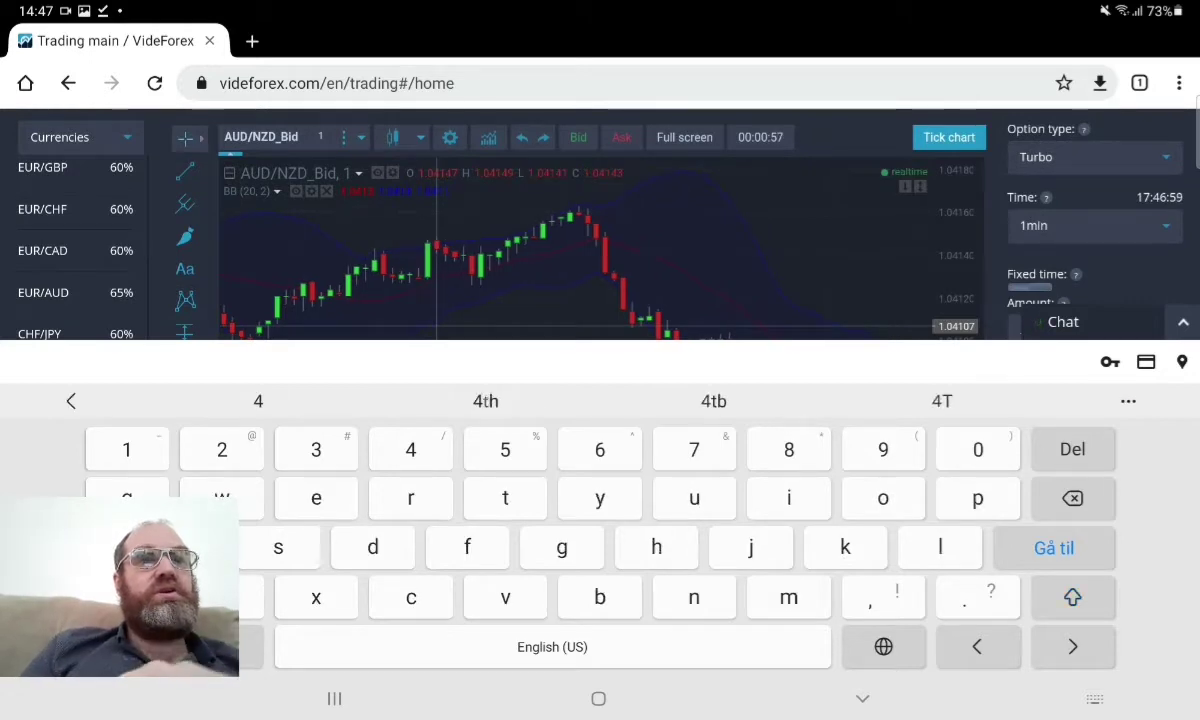
{"action": "type", "text": "0"}
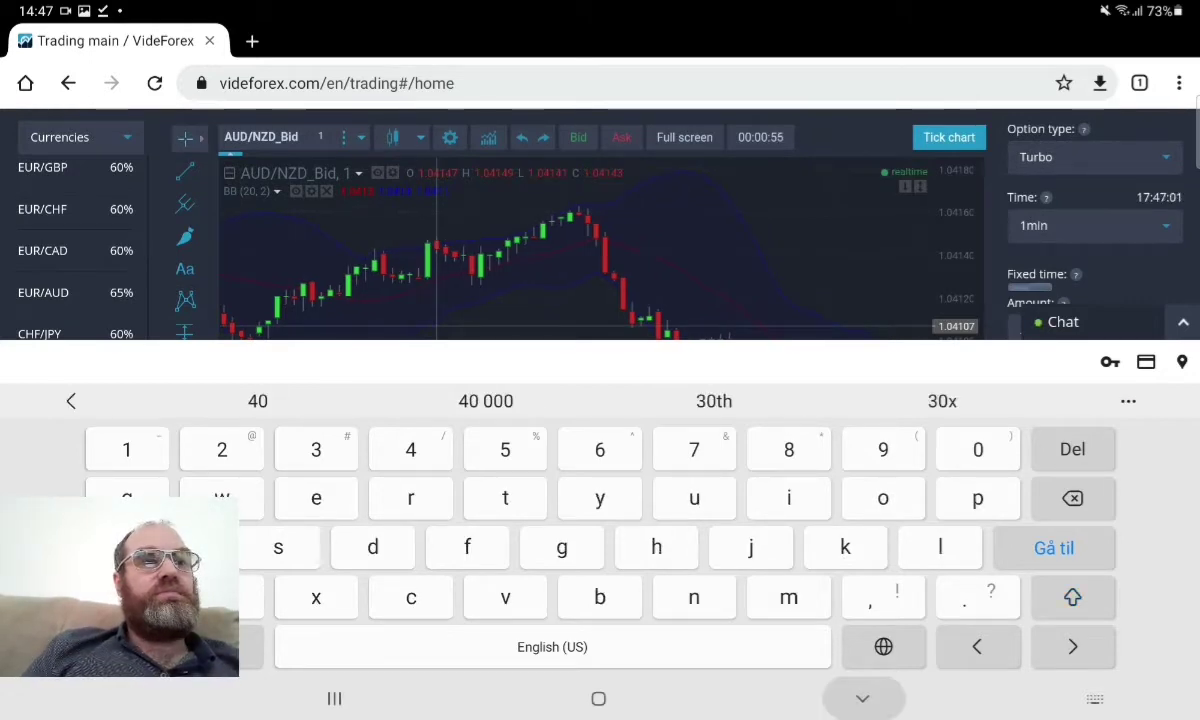
{"action": "key", "text": "Return"}
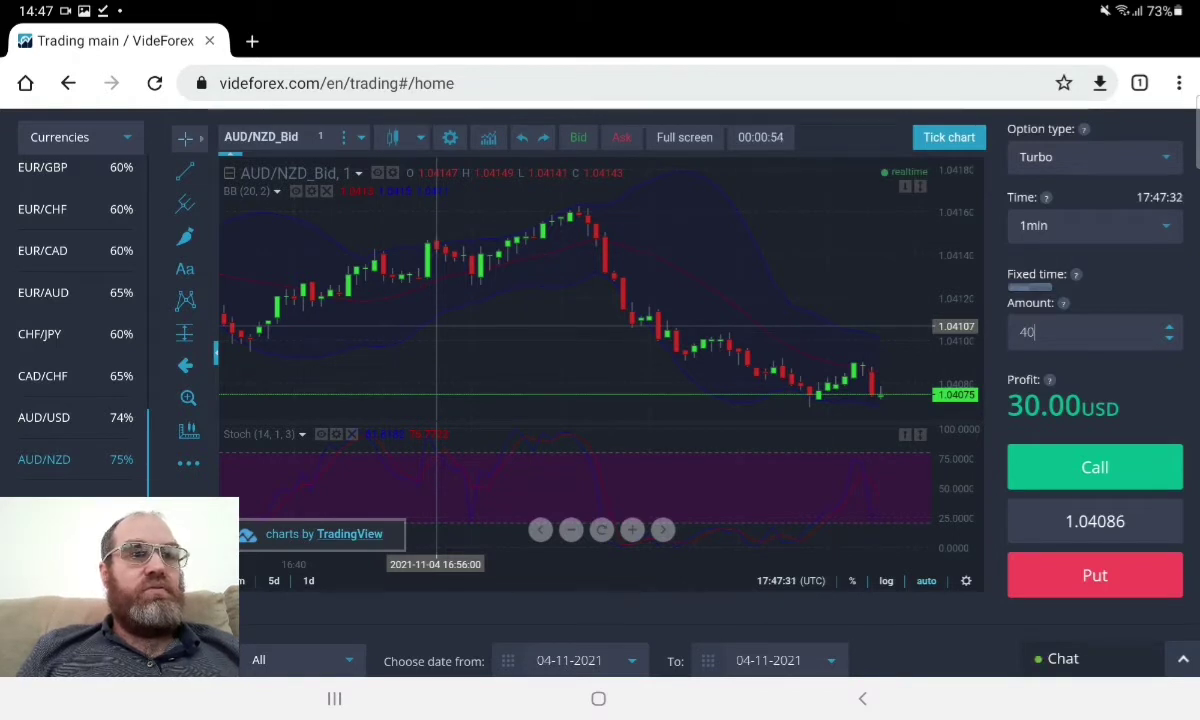
Buy a 40.00 Call option on AUD/NZD.
{"action": "left_click", "coordinate": [1094, 467]}
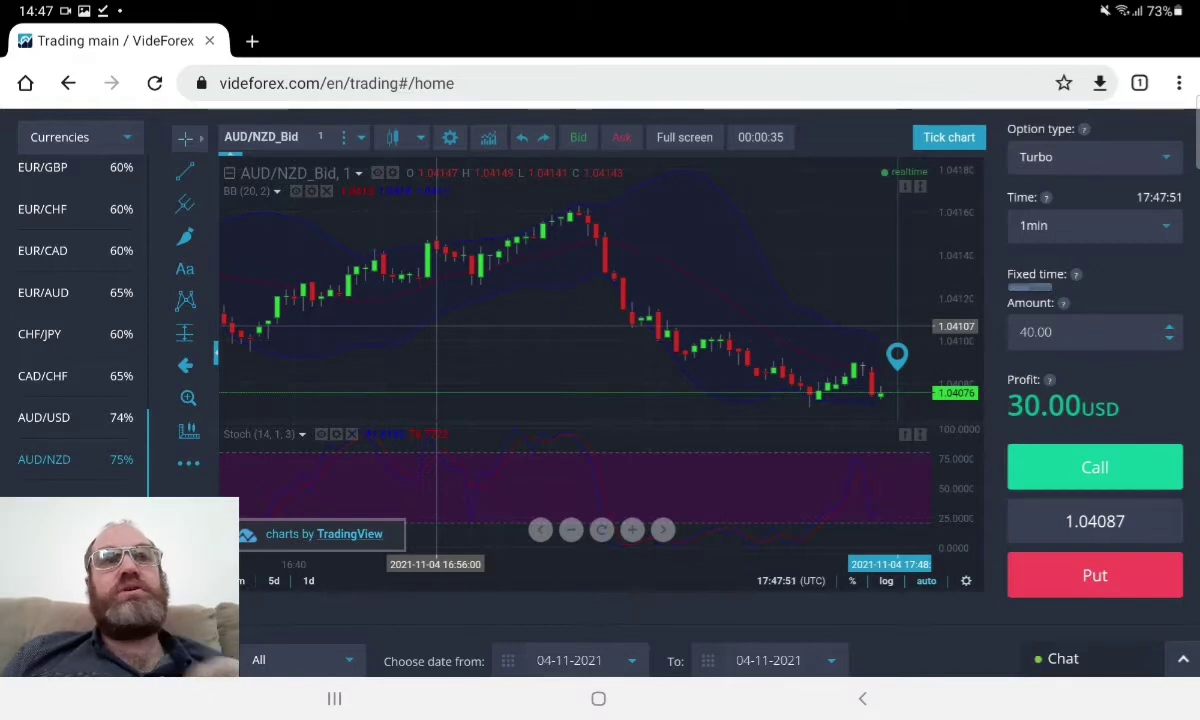
{"action": "scroll", "coordinate": [600, 400], "scroll_direction": "down", "scroll_amount": 5}
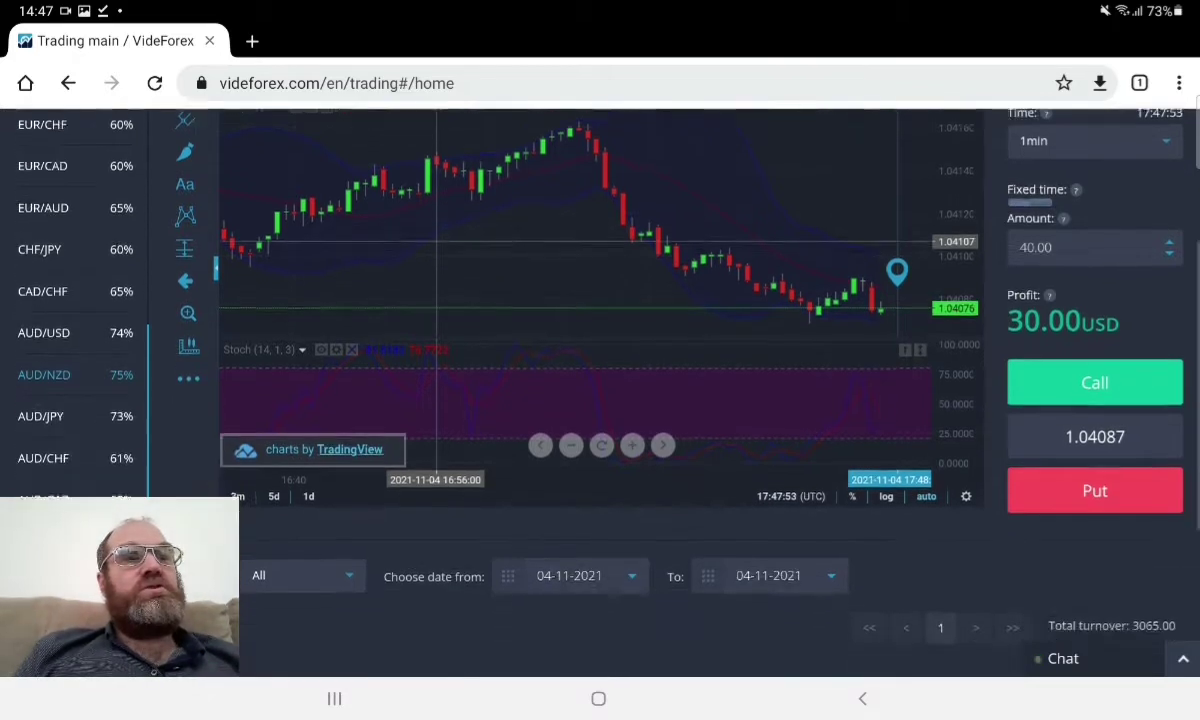
{"action": "scroll", "coordinate": [600, 400], "scroll_direction": "up", "scroll_amount": 5}
{"action": "scroll", "coordinate": [600, 400], "scroll_direction": "up", "scroll_amount": 1}
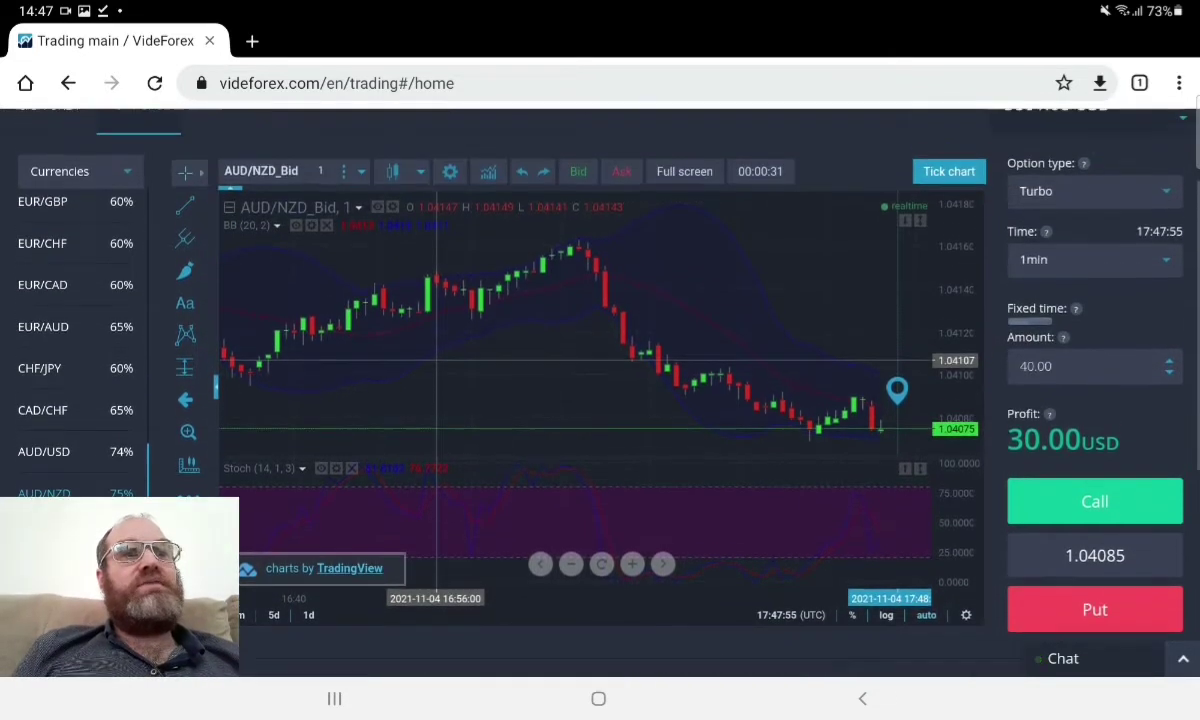
Change the trade amount from 40 to 90, for a 67.50 USD expected profit.
{"action": "left_click", "coordinate": [1050, 366]}
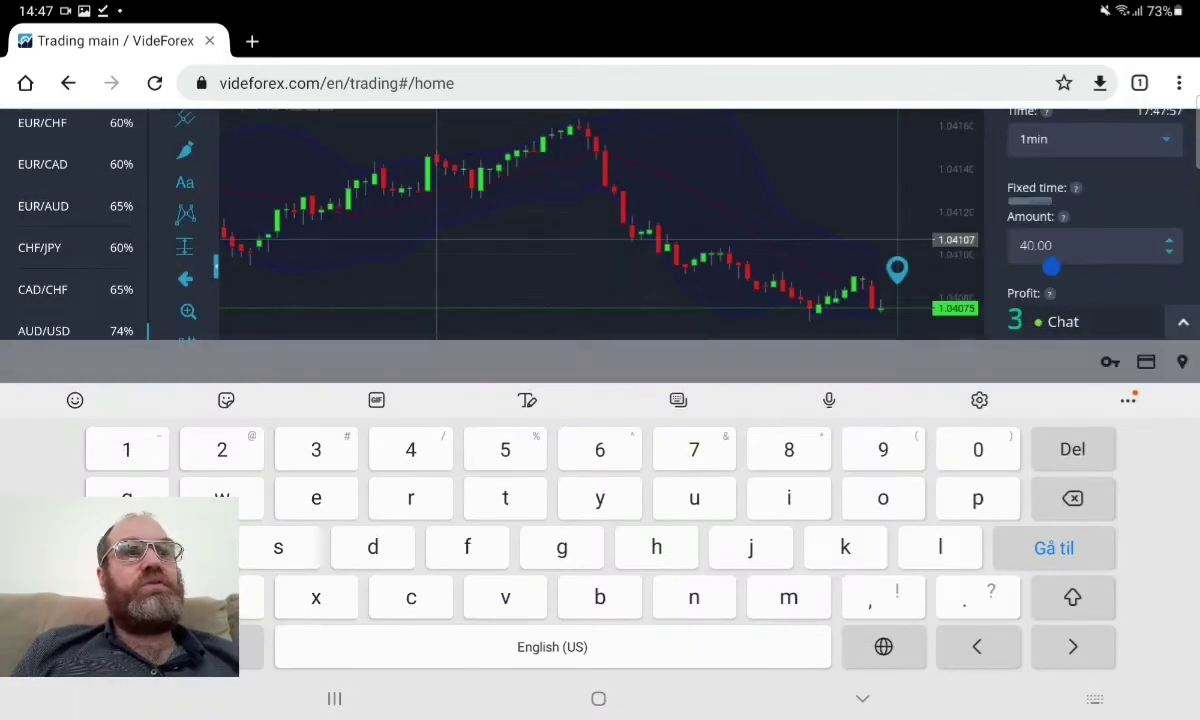
{"action": "key", "text": "BackSpace"}
{"action": "key", "text": "BackSpace"}
{"action": "key", "text": "BackSpace"}
{"action": "key", "text": "BackSpace"}
{"action": "key", "text": "BackSpace"}
{"action": "type", "text": "9"}
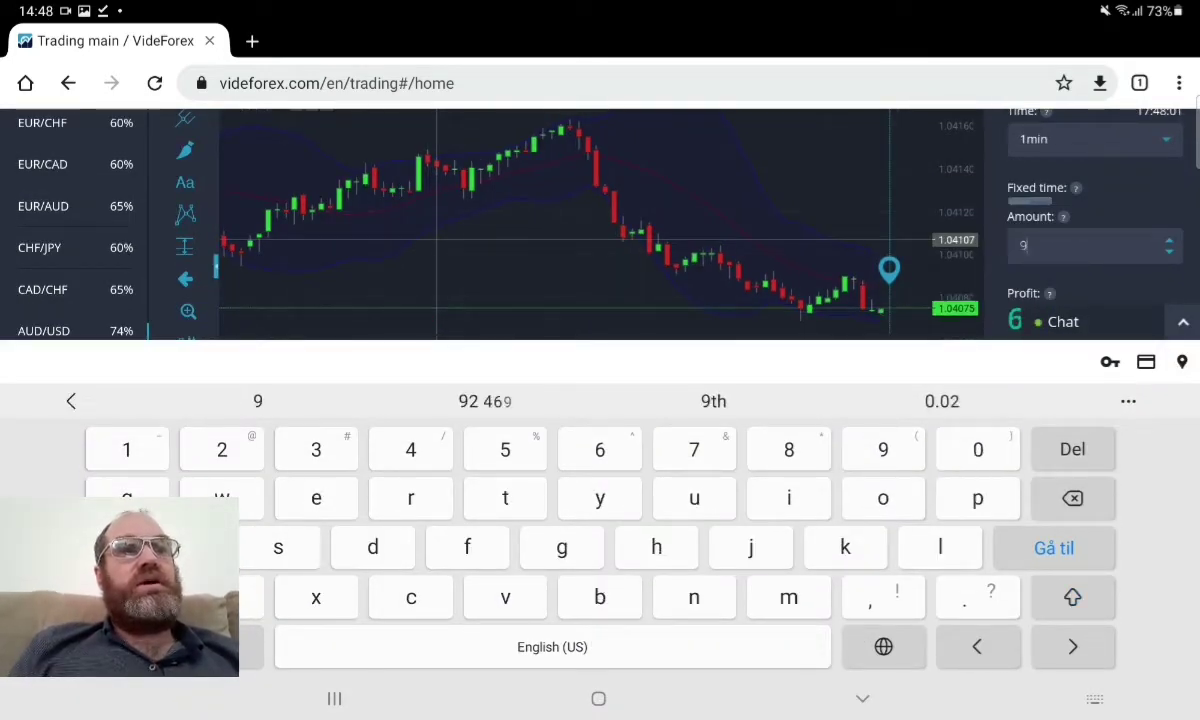
{"action": "type", "text": "0"}
{"action": "key", "text": "Return"}
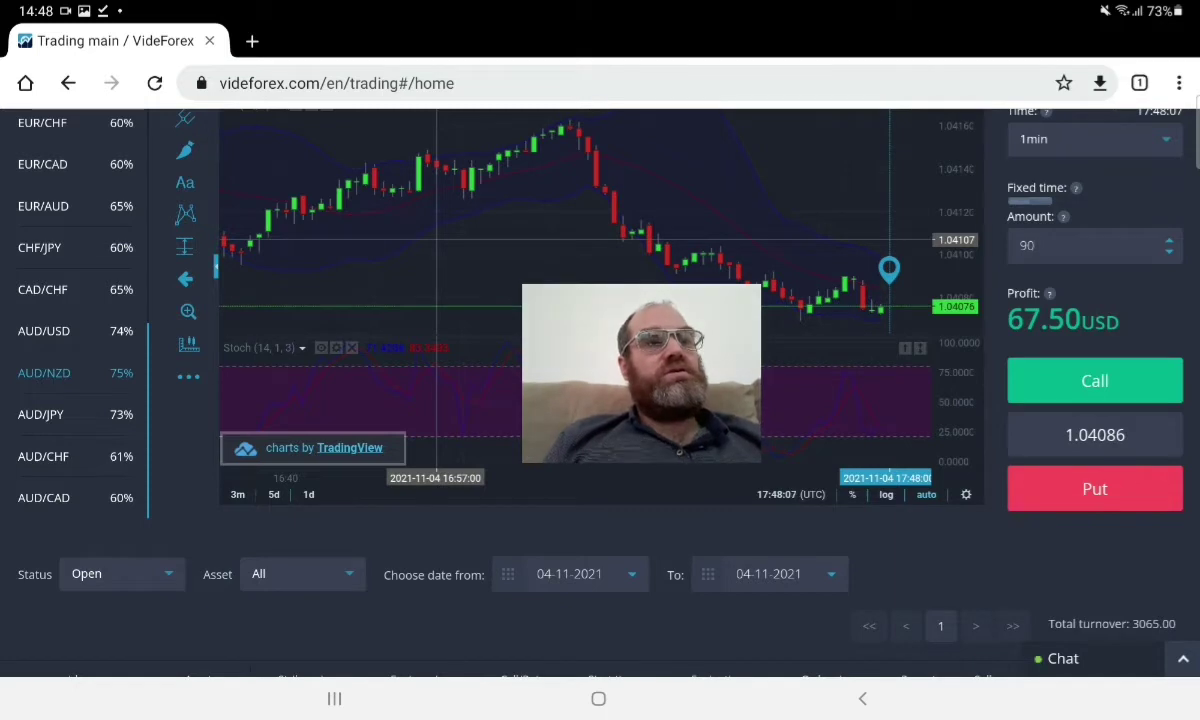
{"action": "scroll", "coordinate": [570, 400], "scroll_direction": "down", "scroll_amount": 2}
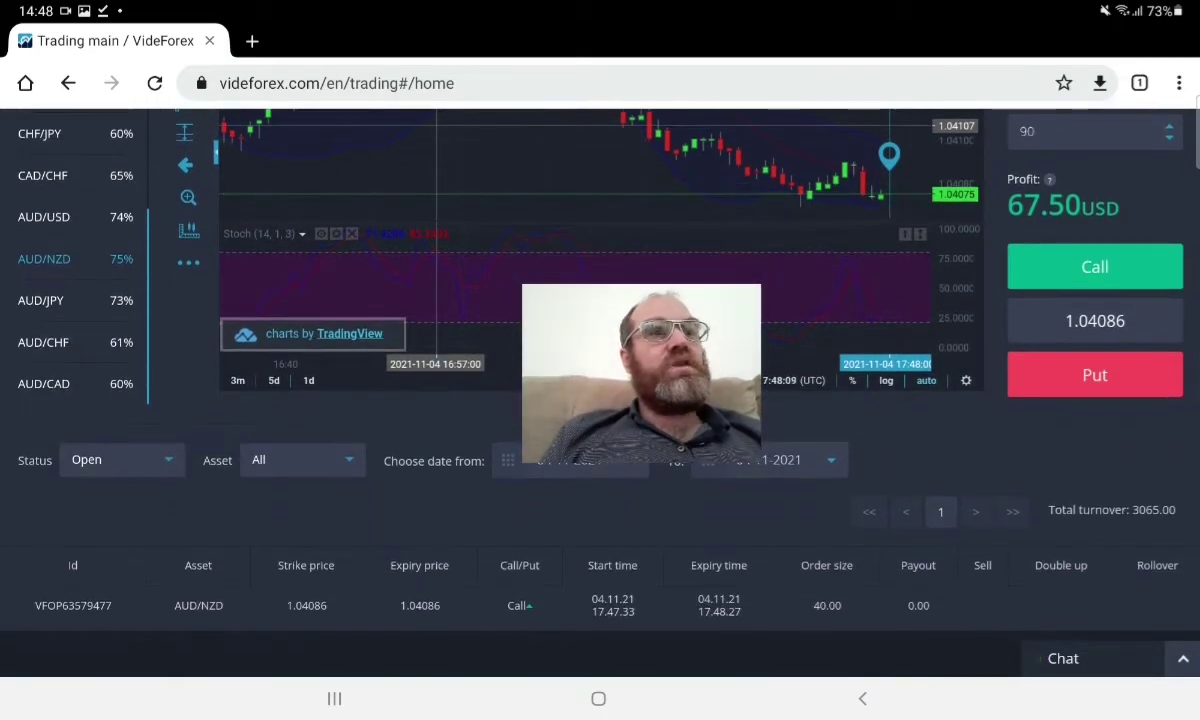
{"action": "scroll", "coordinate": [570, 400], "scroll_direction": "up", "scroll_amount": 2}
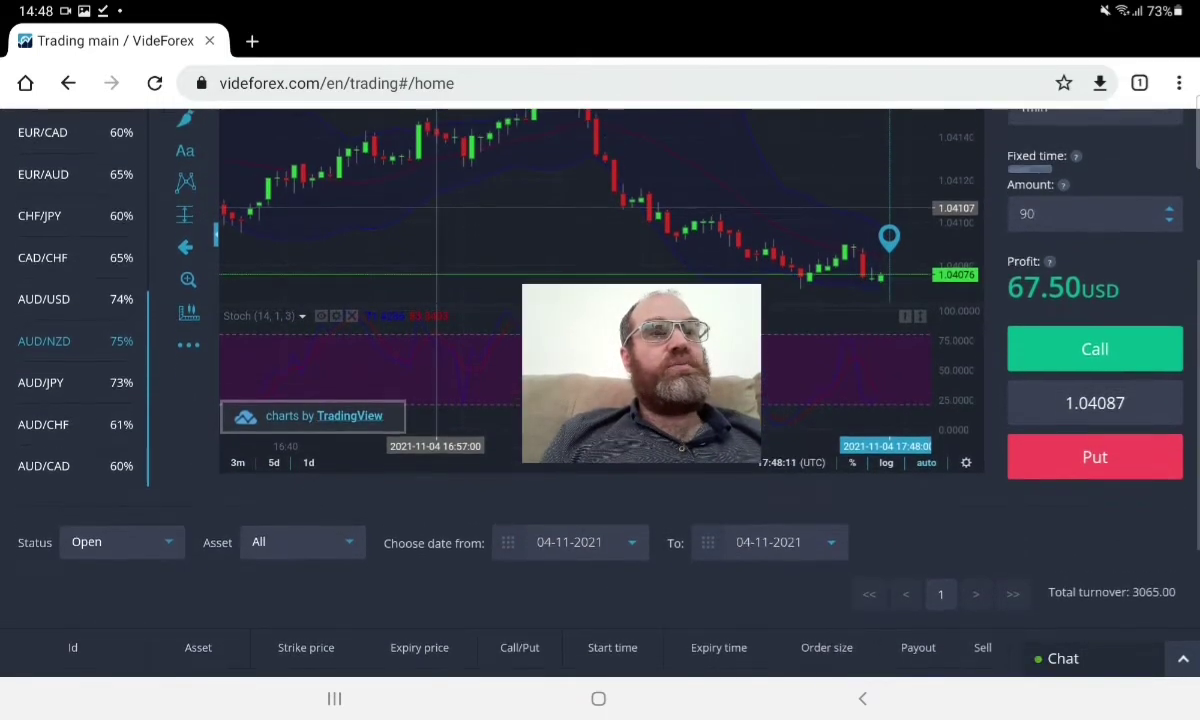
{"action": "scroll", "coordinate": [570, 400], "scroll_direction": "down", "scroll_amount": 1}
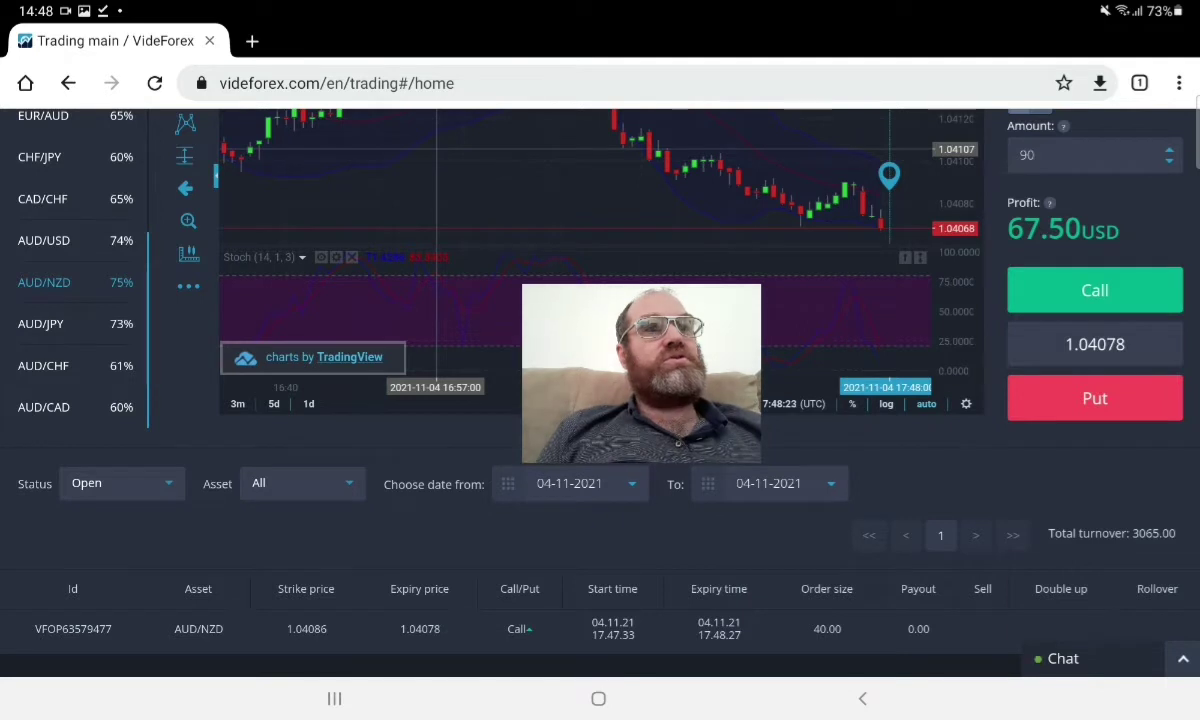
Open a 90 USD Call trade on AUD/NZD.
{"action": "left_click", "coordinate": [1094, 290]}
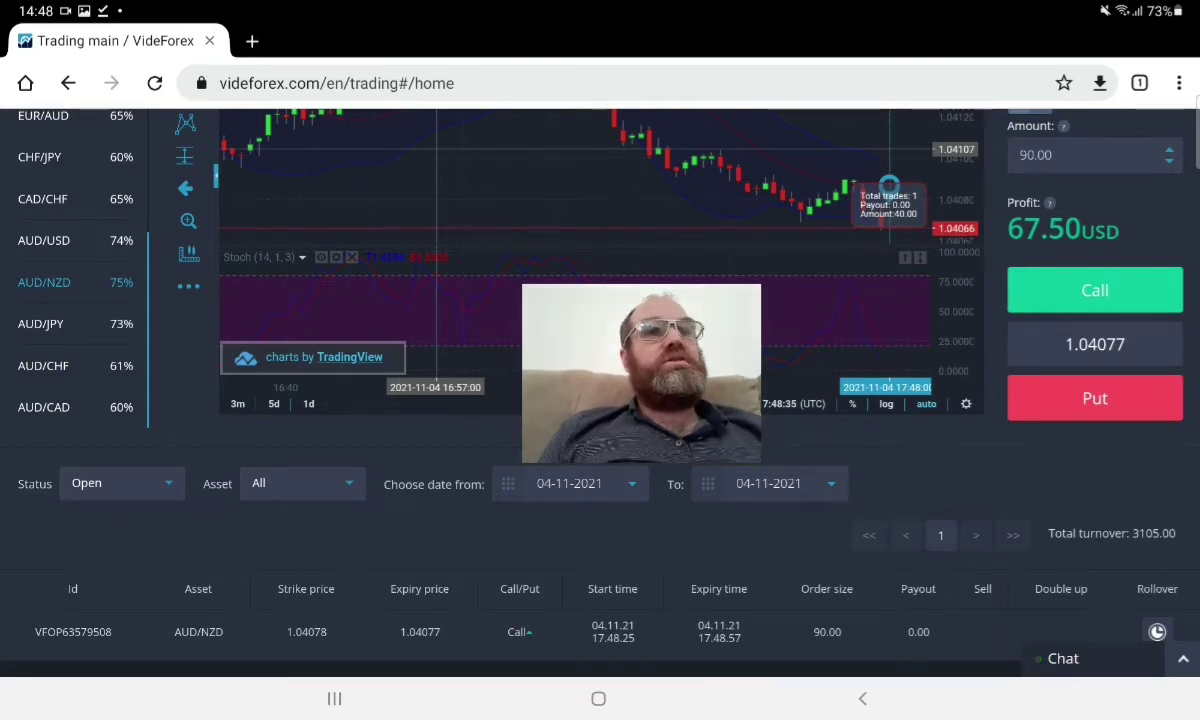
{"action": "scroll", "coordinate": [600, 370], "scroll_direction": "up", "scroll_amount": 2}
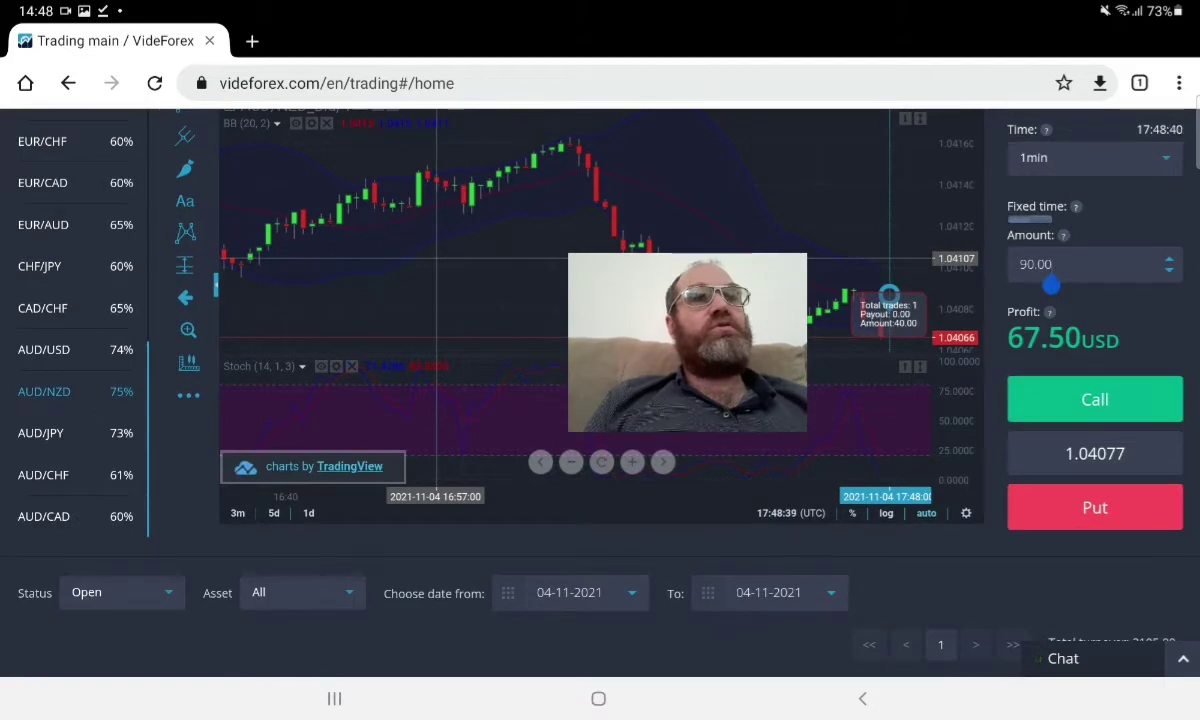
Raise the amount from 90 to 250 and place a Call trade on AUD/NZD.
{"action": "left_click", "coordinate": [1050, 283]}
{"action": "key", "text": "BackSpace"}
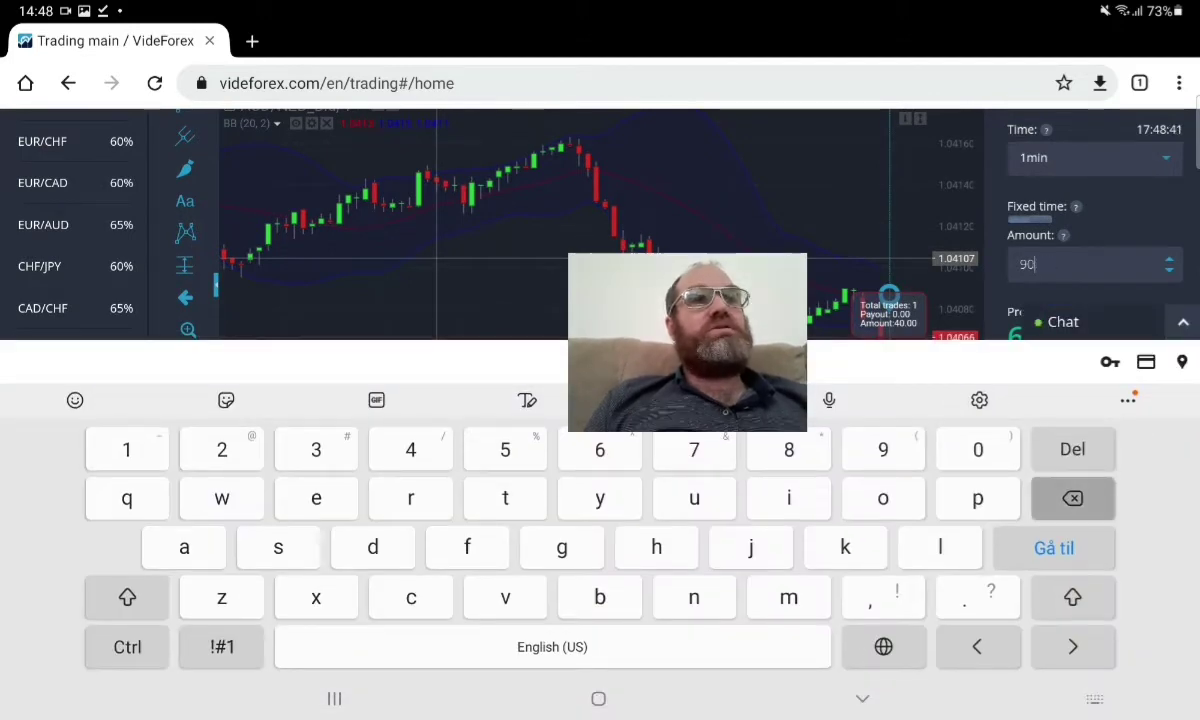
{"action": "key", "text": "BackSpace"}
{"action": "key", "text": "BackSpace"}
{"action": "type", "text": "2"}
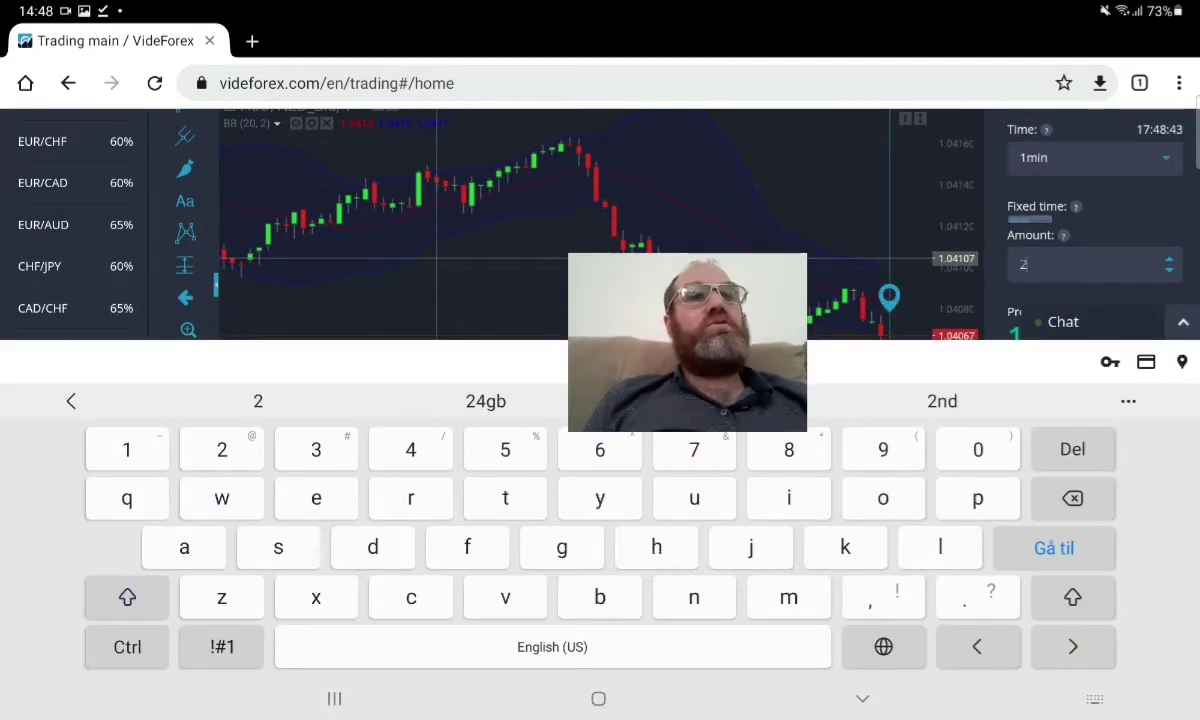
{"action": "type", "text": "50"}
{"action": "key", "text": "Return"}
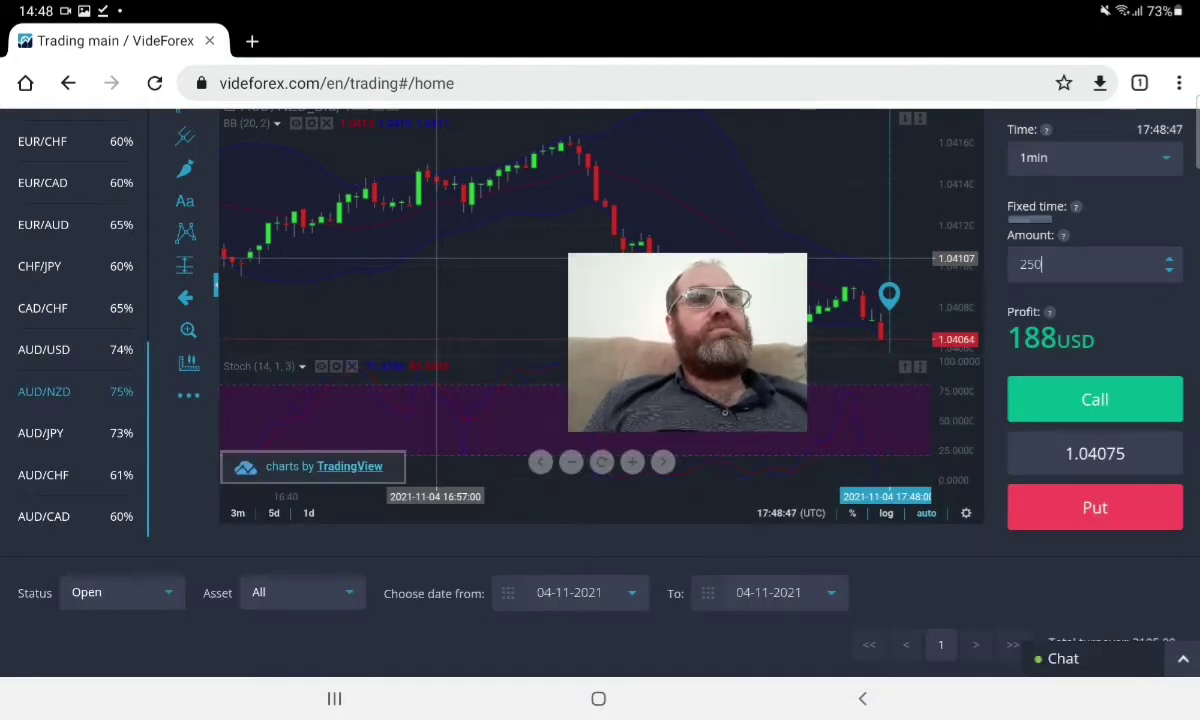
{"action": "scroll", "coordinate": [600, 400], "scroll_direction": "down", "scroll_amount": 3}
{"action": "scroll", "coordinate": [600, 400], "scroll_direction": "up", "scroll_amount": 2}
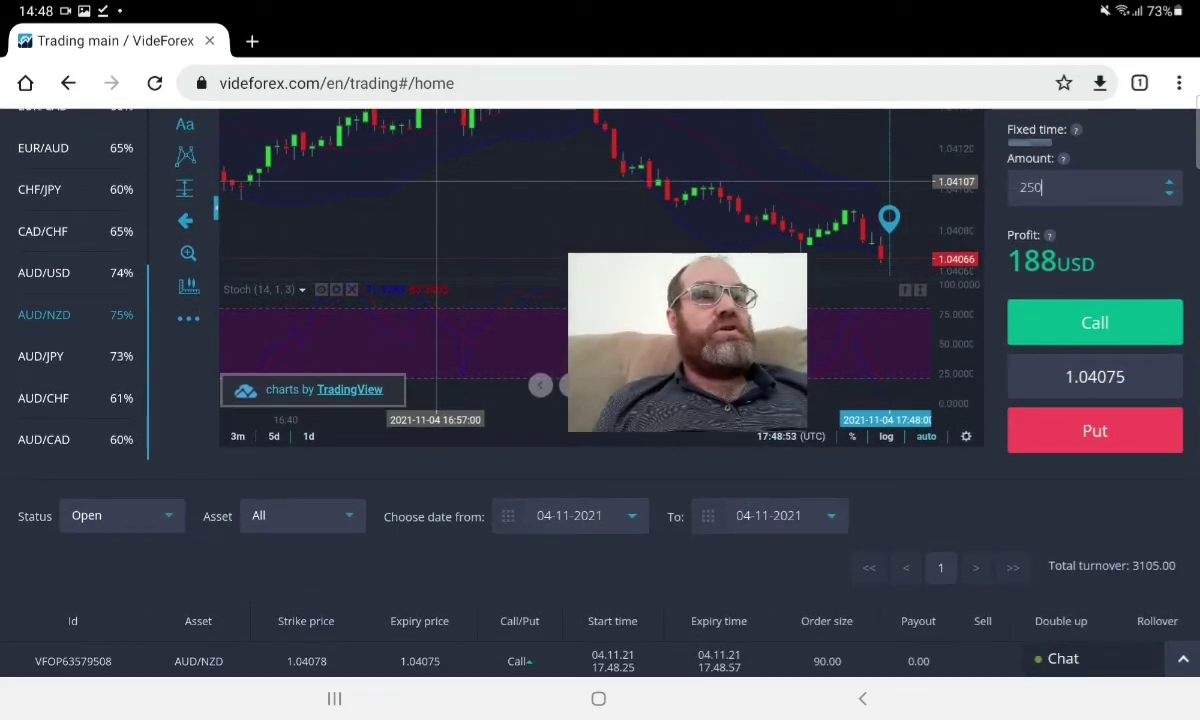
{"action": "scroll", "coordinate": [600, 400], "scroll_direction": "down", "scroll_amount": 2}
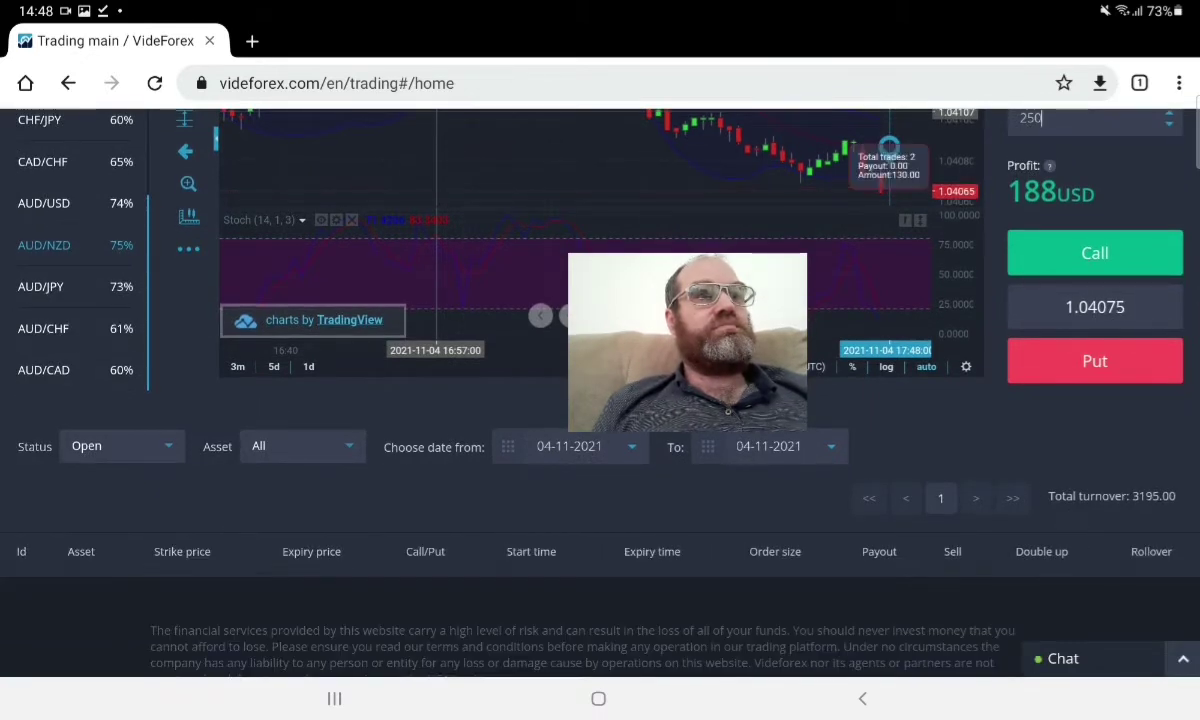
{"action": "left_click", "coordinate": [1094, 253]}
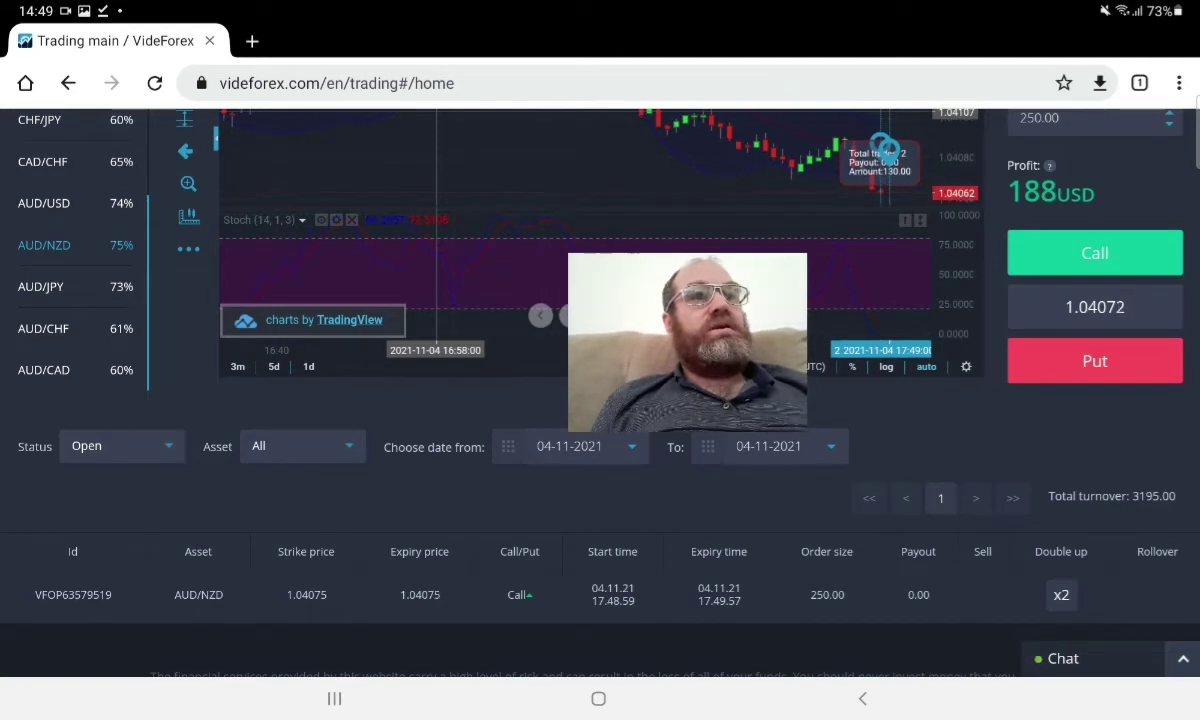
{"action": "scroll", "coordinate": [600, 370], "scroll_direction": "up", "scroll_amount": 3}
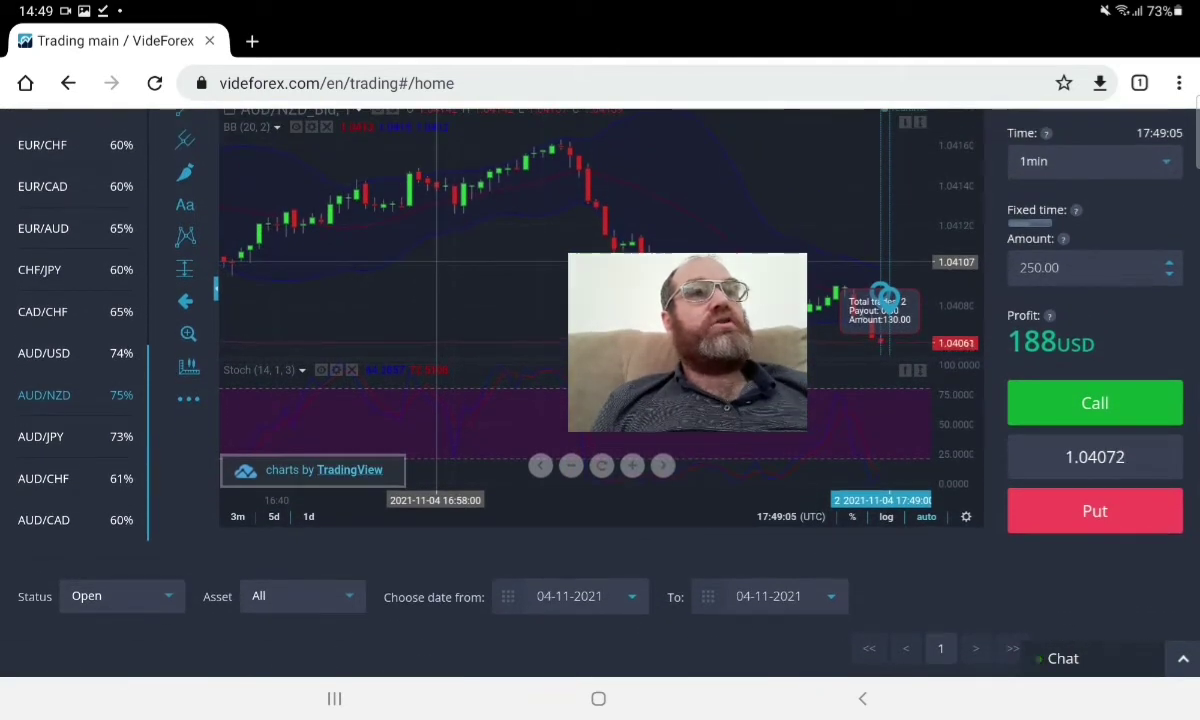
Replace the 250 stake with 600, projecting 450 USD profit.
{"action": "left_click", "coordinate": [1040, 267]}
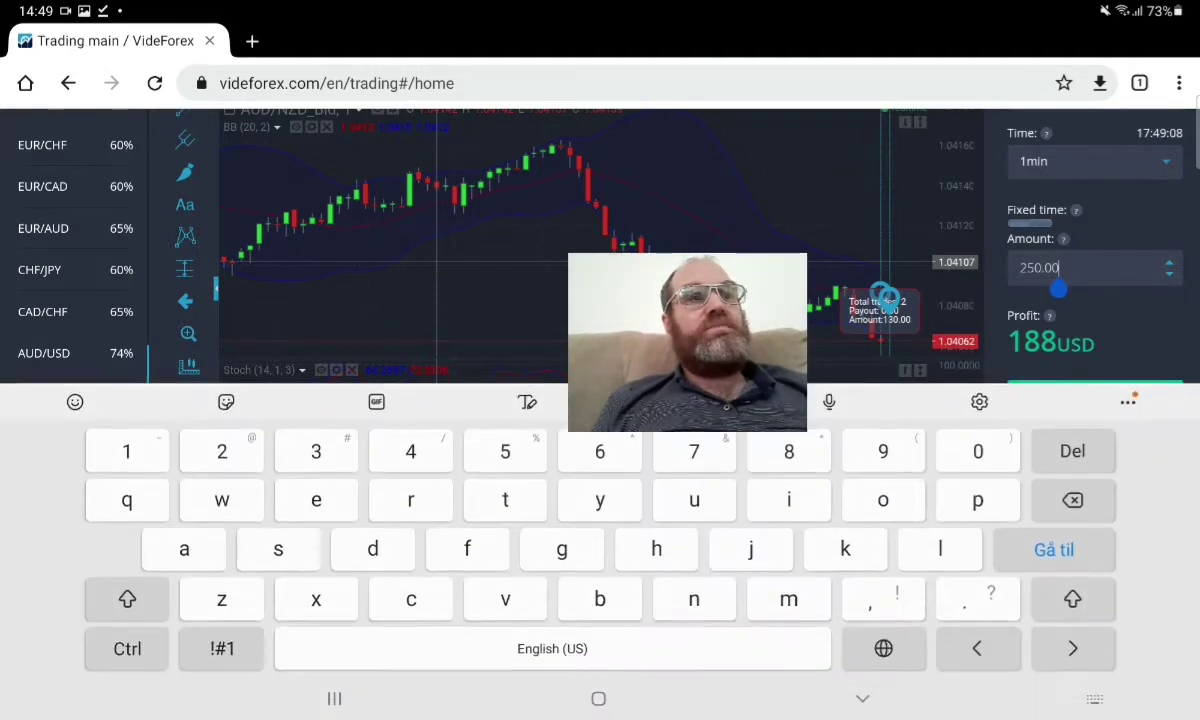
{"action": "key", "text": "BackSpace"}
{"action": "key", "text": "BackSpace"}
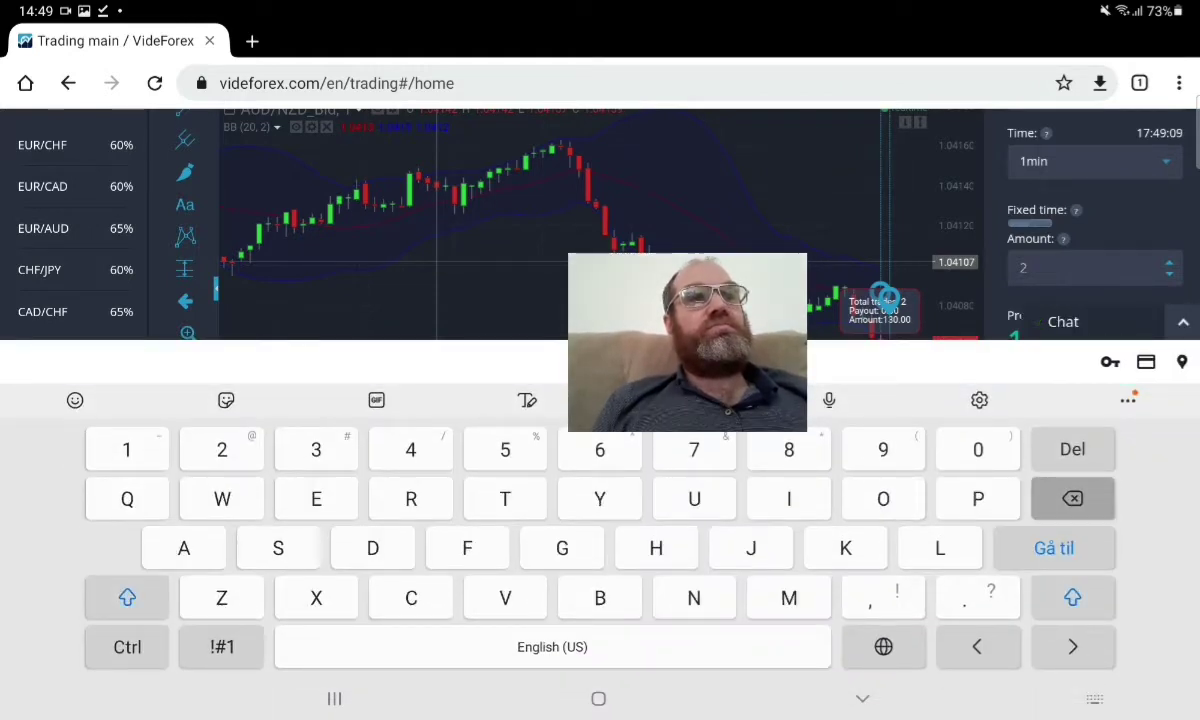
{"action": "key", "text": "BackSpace"}
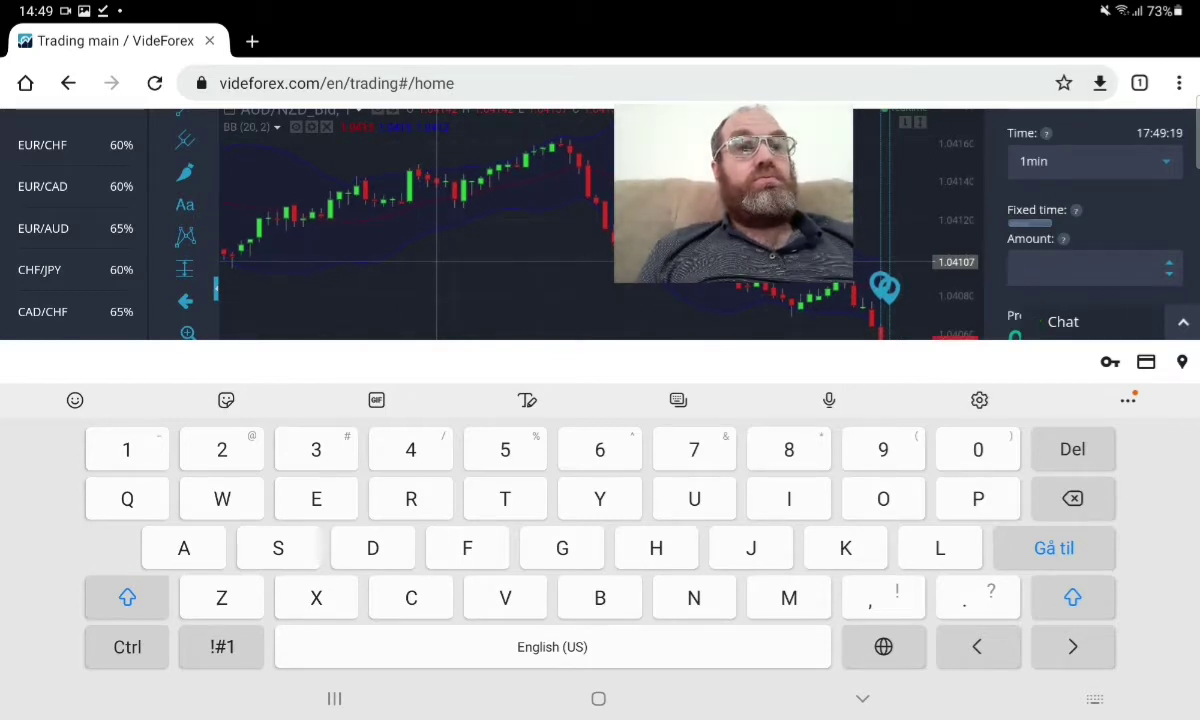
{"action": "type", "text": "60"}
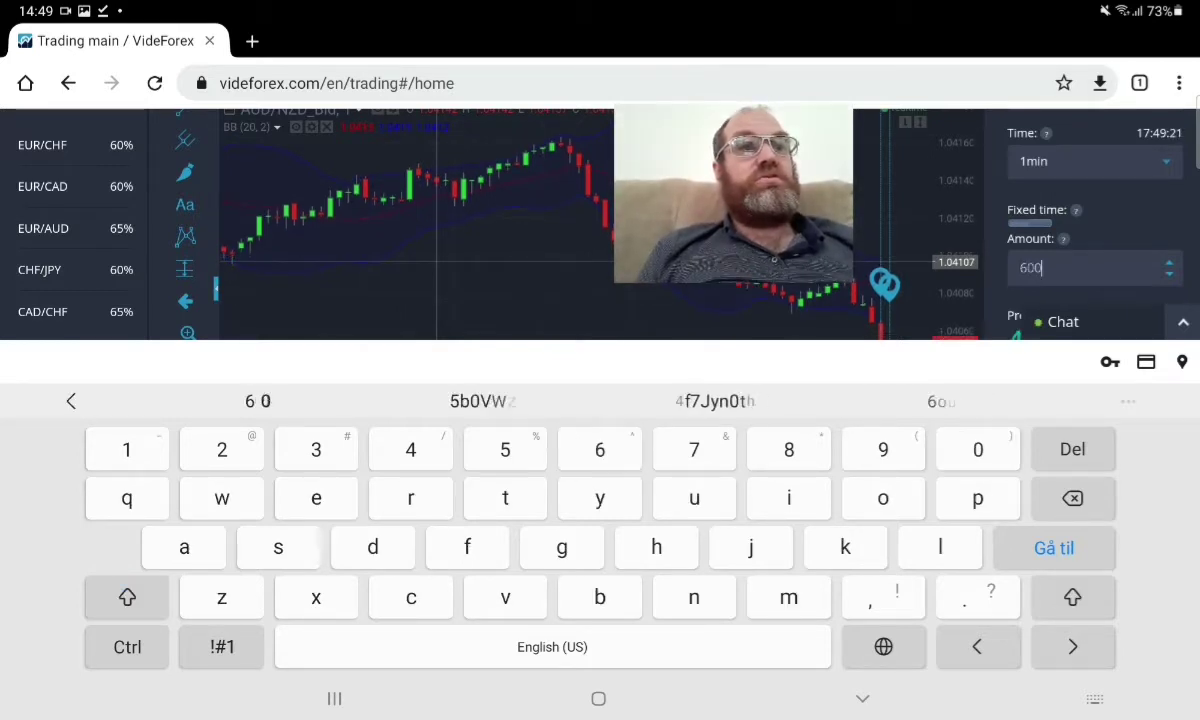
{"action": "type", "text": "0"}
{"action": "left_click", "coordinate": [862, 698]}
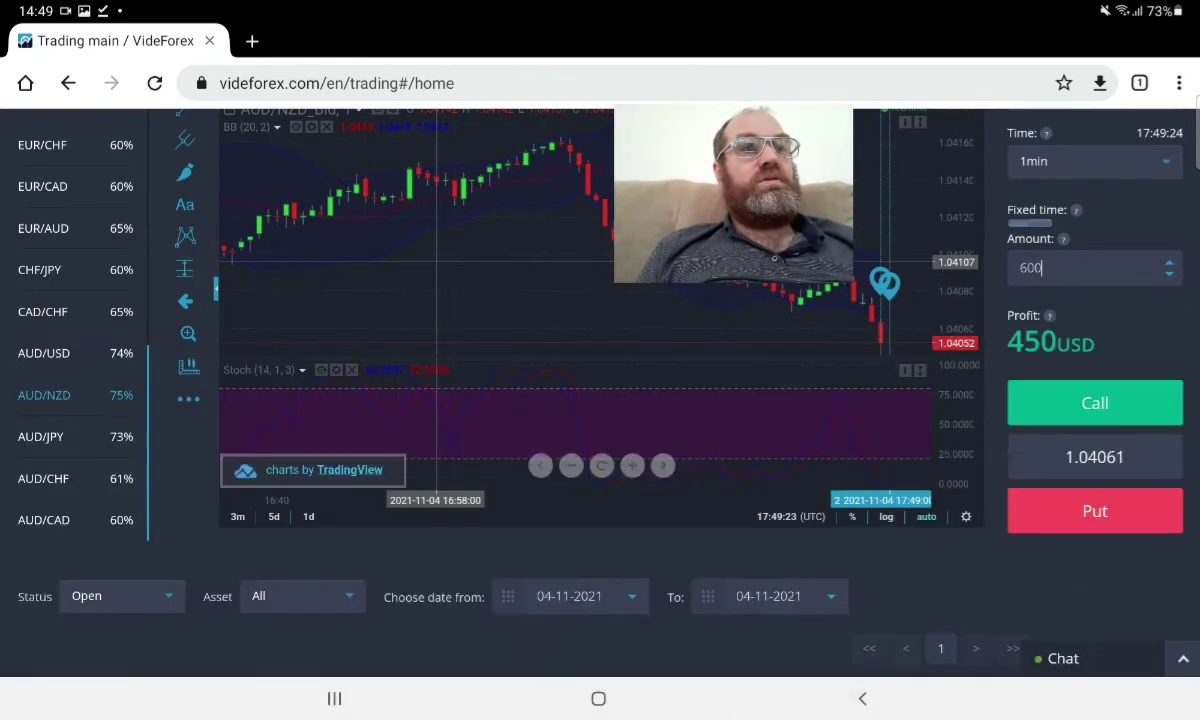
{"action": "scroll", "coordinate": [600, 400], "scroll_direction": "down", "scroll_amount": 3}
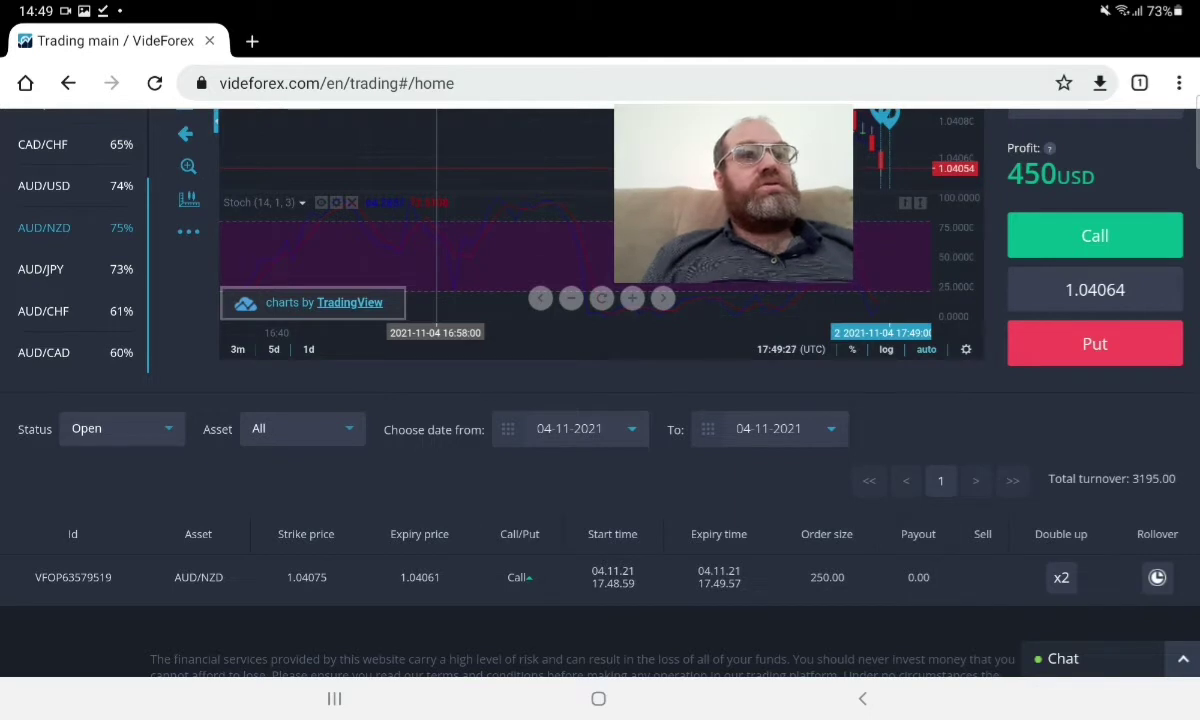
{"action": "scroll", "coordinate": [600, 400], "scroll_direction": "up", "scroll_amount": 2}
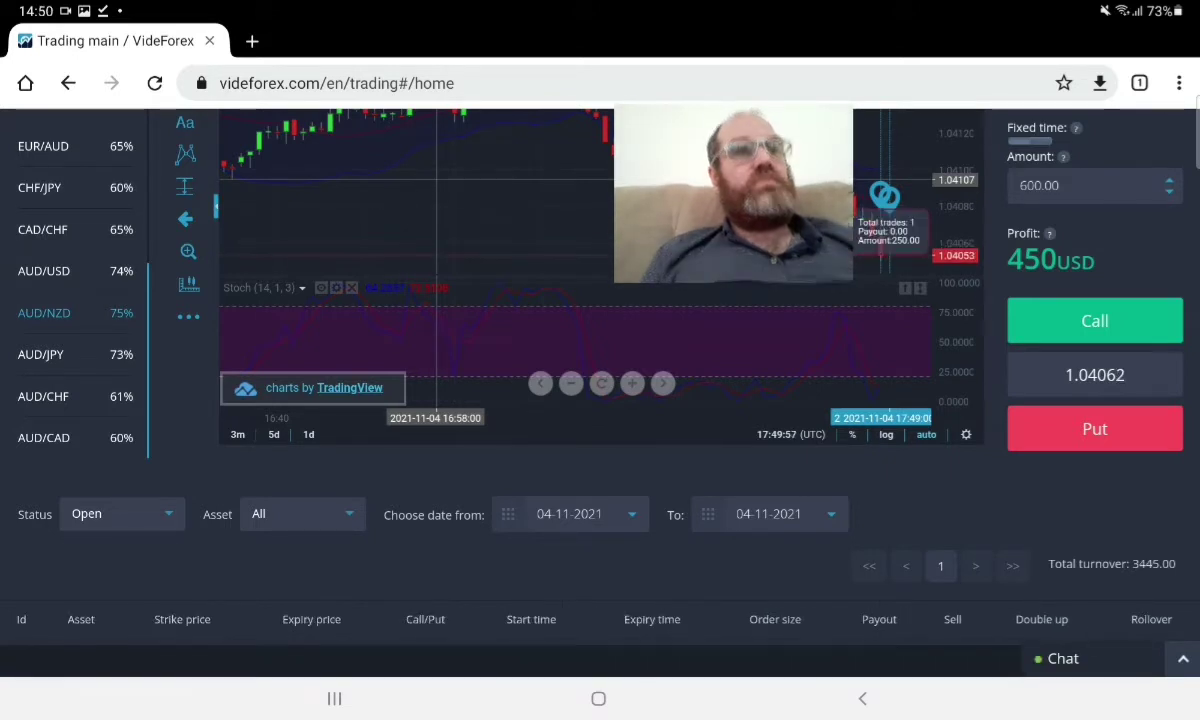
Place a 600 USD Call on AUD/NZD, then set the next amount to 1800.
{"action": "left_click", "coordinate": [1094, 320]}
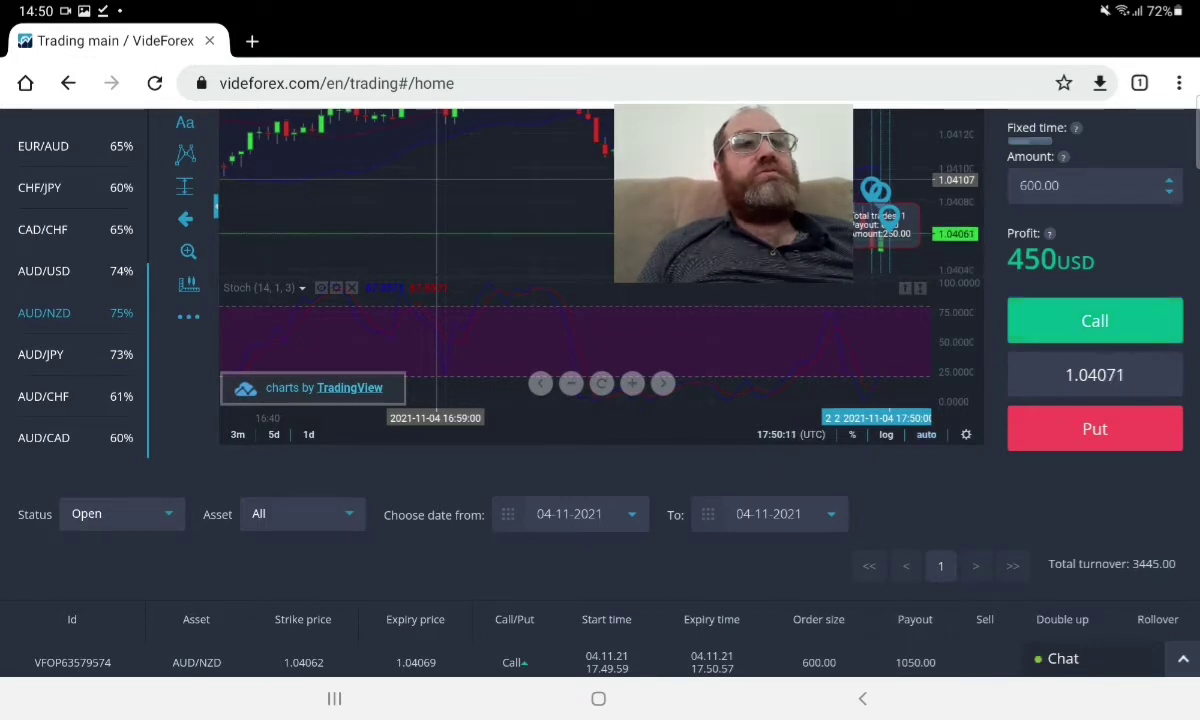
{"action": "scroll", "coordinate": [600, 400], "scroll_direction": "up", "scroll_amount": 3}
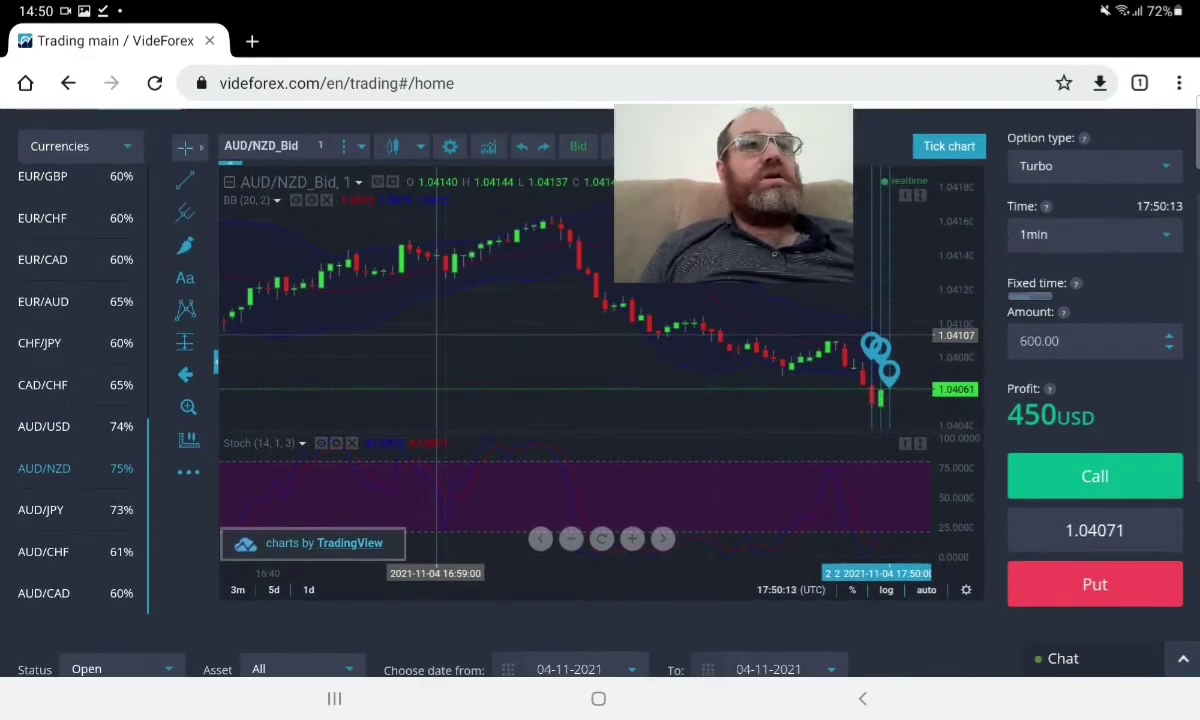
{"action": "left_click", "coordinate": [1040, 341]}
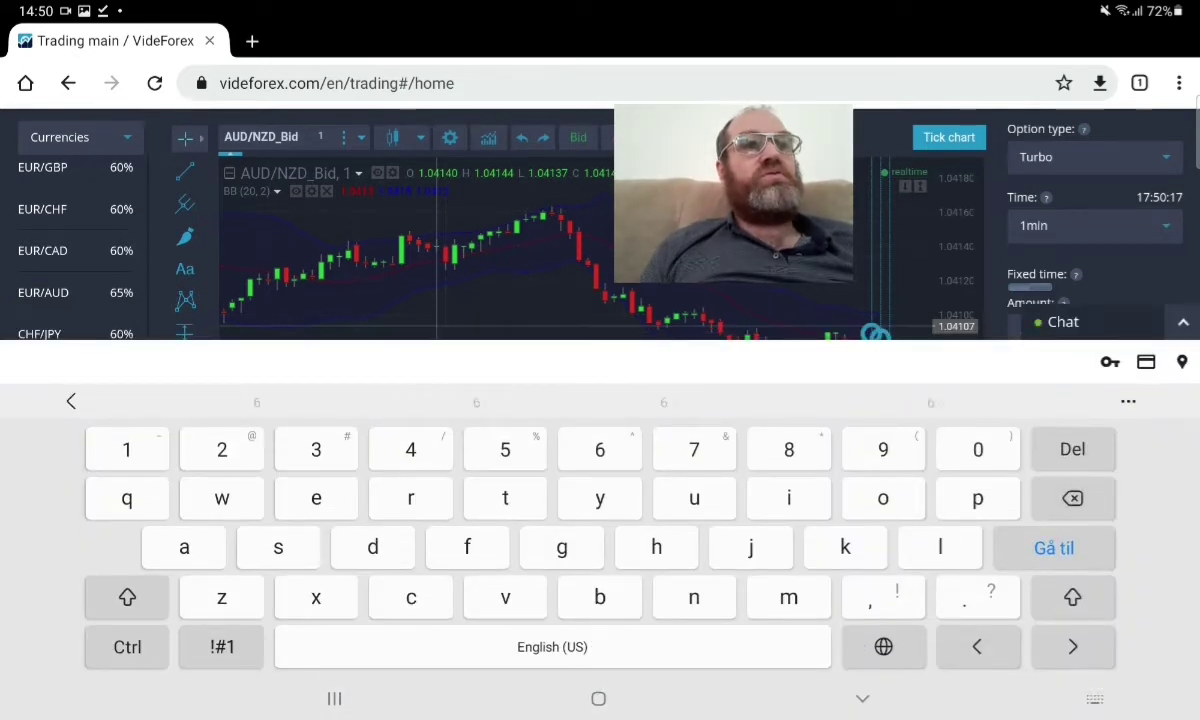
{"action": "key", "text": "BackSpace"}
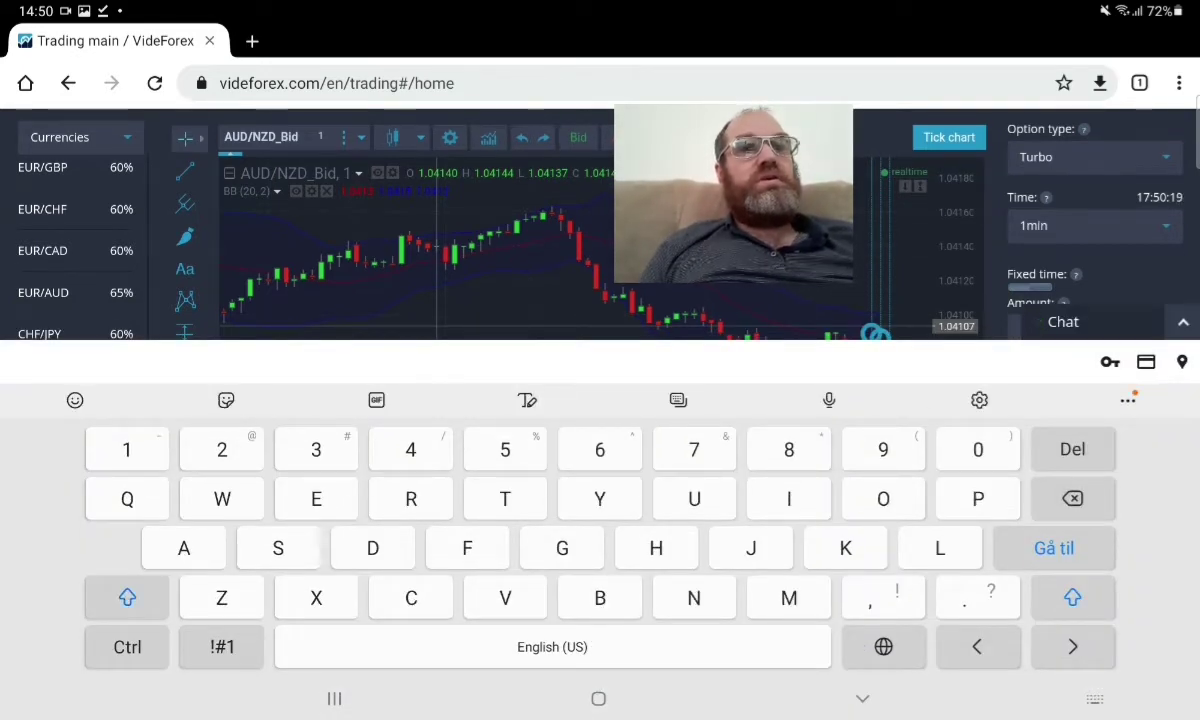
{"action": "type", "text": "1"}
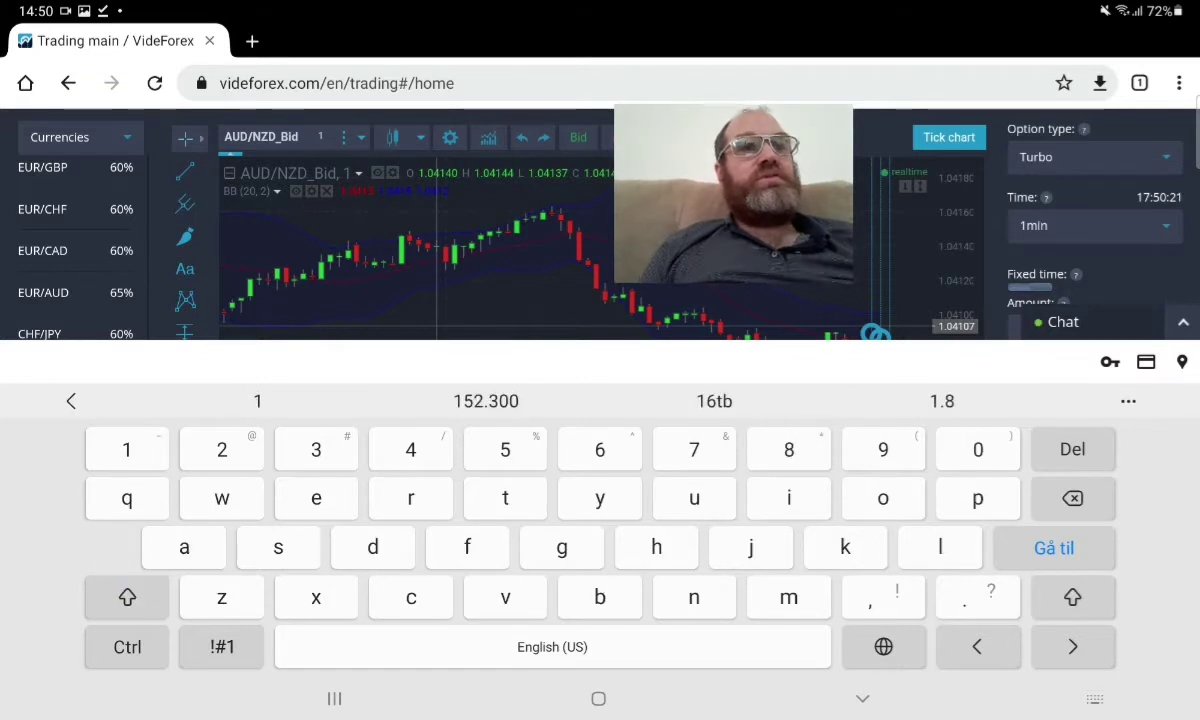
{"action": "type", "text": "000"}
{"action": "key", "text": "Return"}
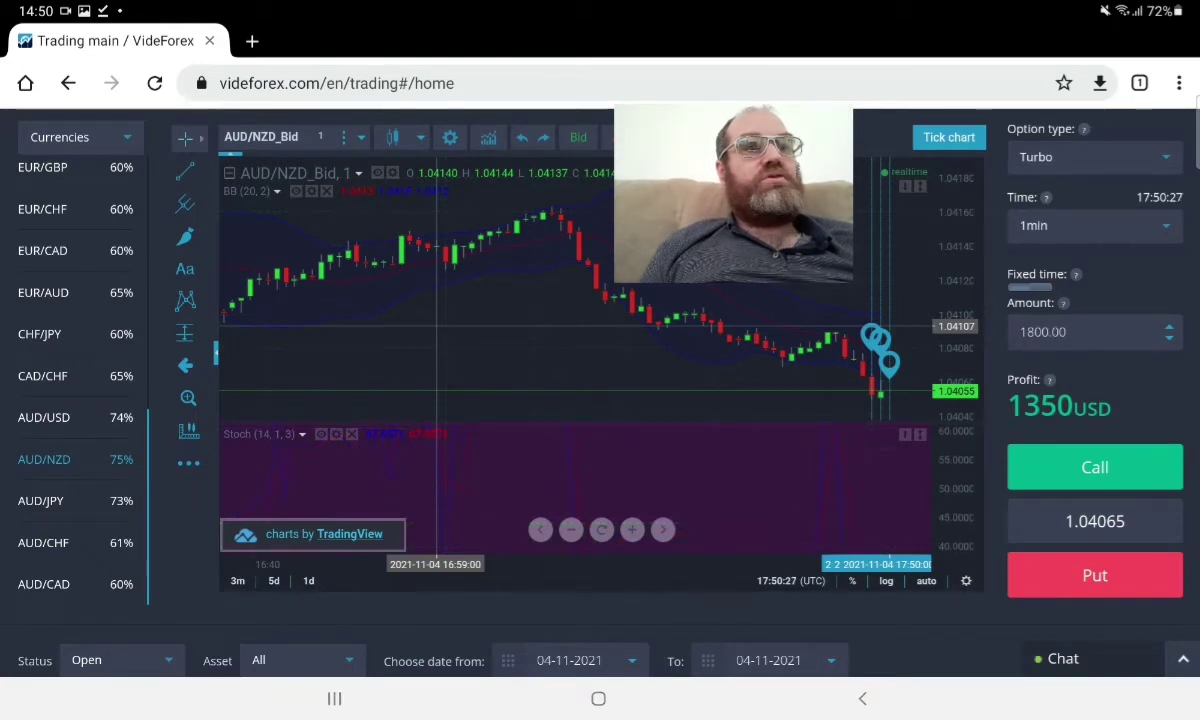
{"action": "scroll", "coordinate": [600, 400], "scroll_direction": "down", "scroll_amount": 2}
{"action": "scroll", "coordinate": [600, 400], "scroll_direction": "down", "scroll_amount": 3}
{"action": "scroll", "coordinate": [600, 400], "scroll_direction": "up", "scroll_amount": 3}
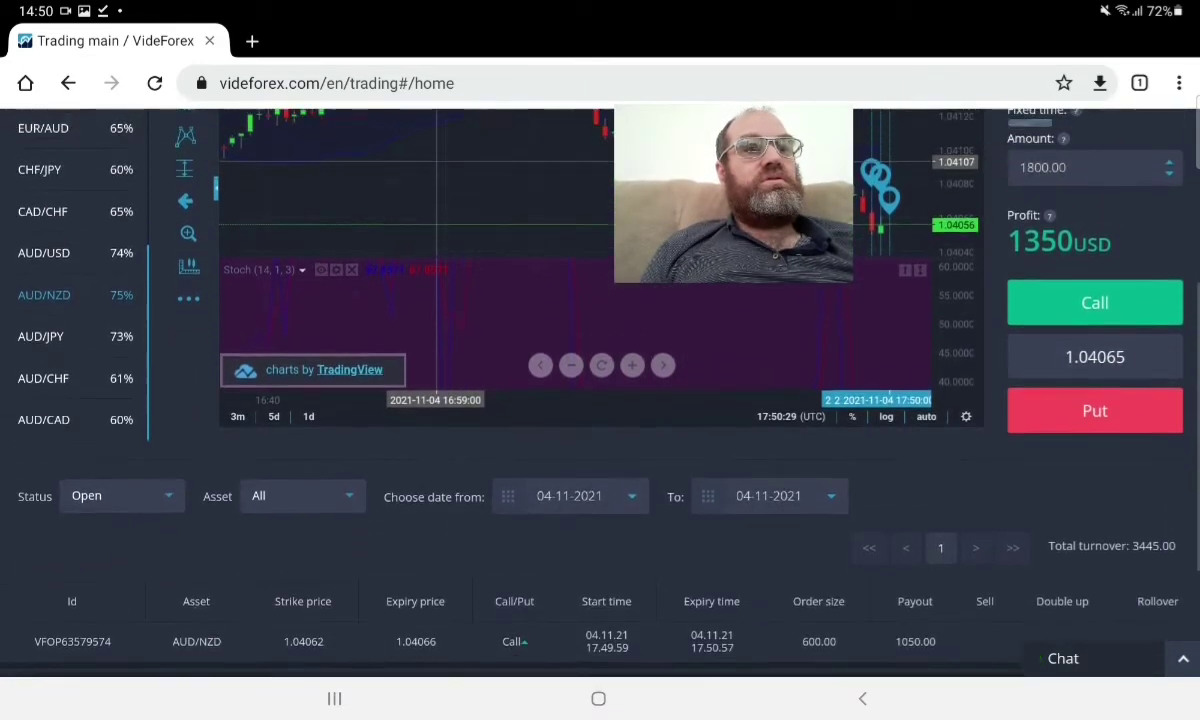
{"action": "scroll", "coordinate": [600, 400], "scroll_direction": "down", "scroll_amount": 1}
{"action": "scroll", "coordinate": [600, 400], "scroll_direction": "up", "scroll_amount": 1}
{"action": "scroll", "coordinate": [600, 400], "scroll_direction": "down", "scroll_amount": 1}
{"action": "scroll", "coordinate": [600, 400], "scroll_direction": "down", "scroll_amount": 1}
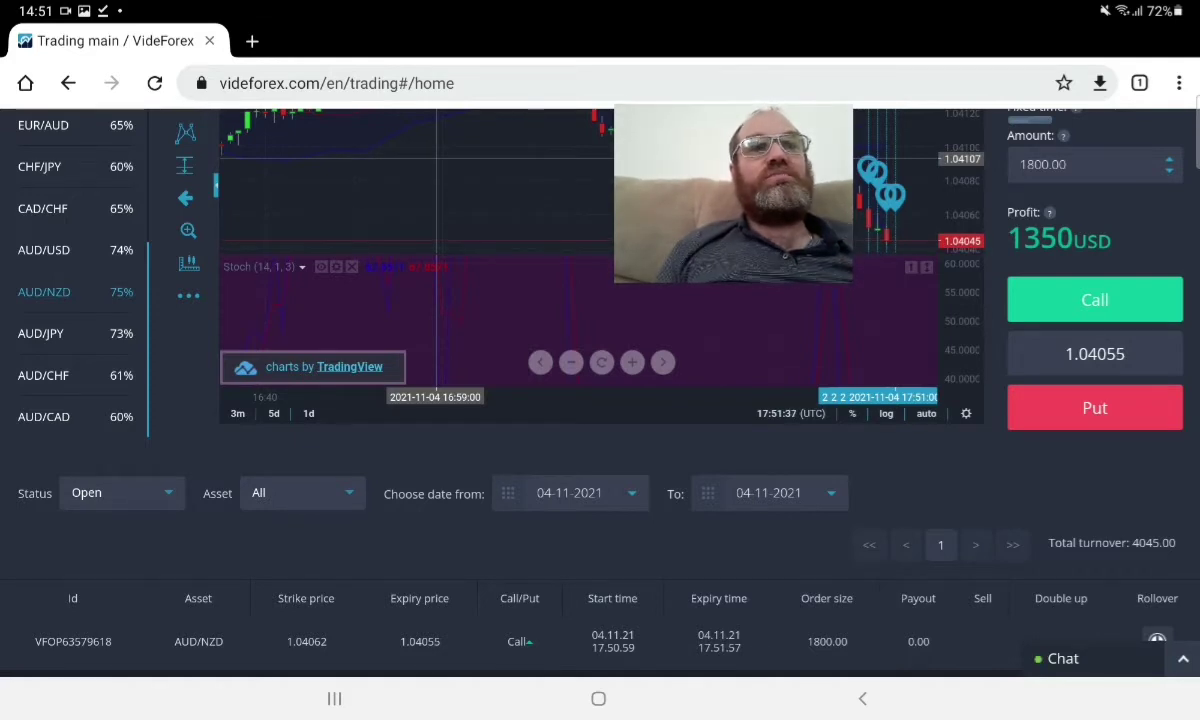
{"action": "scroll", "coordinate": [600, 400], "scroll_direction": "up", "scroll_amount": 5}
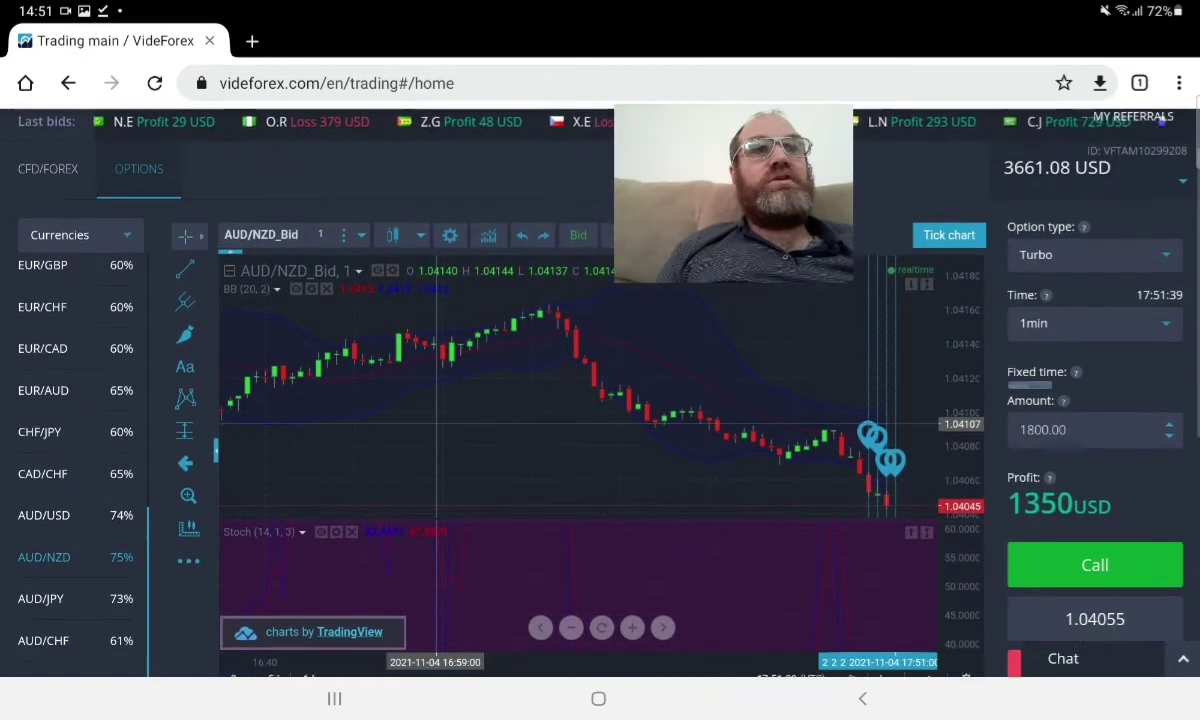
{"action": "scroll", "coordinate": [600, 400], "scroll_direction": "down", "scroll_amount": 3}
{"action": "scroll", "coordinate": [600, 400], "scroll_direction": "up", "scroll_amount": 3}
{"action": "scroll", "coordinate": [600, 400], "scroll_direction": "up", "scroll_amount": 1}
Change the trade amount from 1800 to 3600, projecting 2700 USD profit.
{"action": "left_click", "coordinate": [1045, 470]}
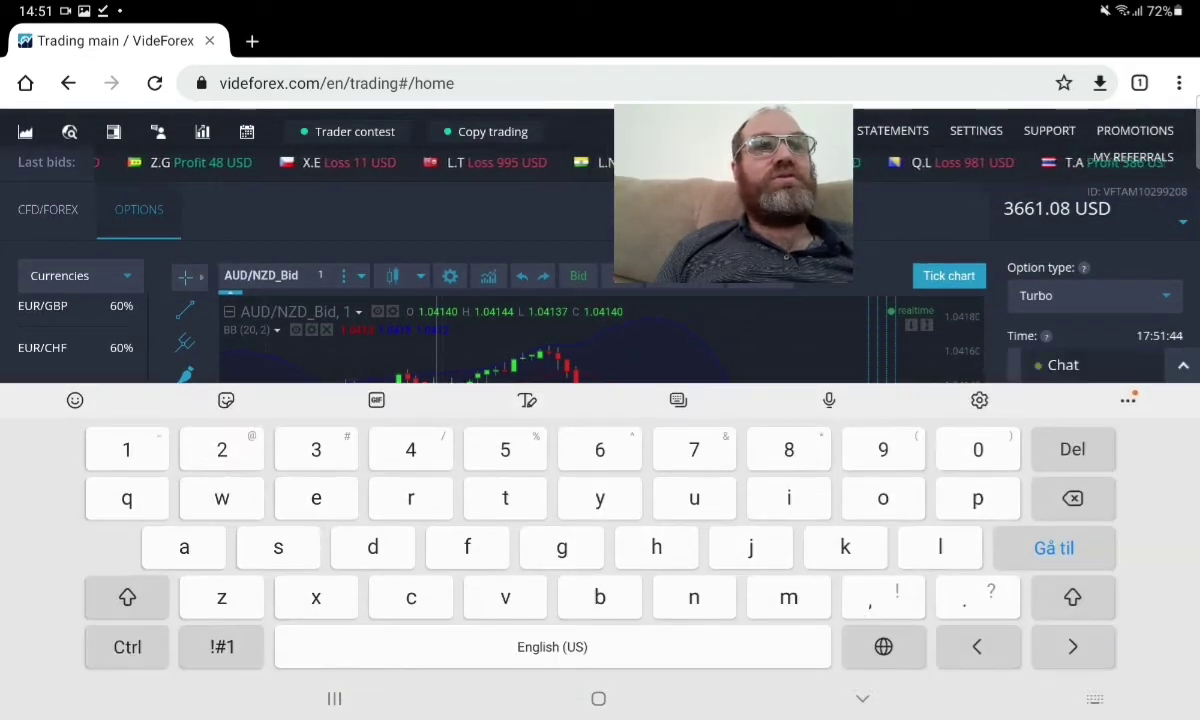
{"action": "key", "text": "BackSpace"}
{"action": "key", "text": "BackSpace"}
{"action": "key", "text": "BackSpace"}
{"action": "key", "text": "BackSpace"}
{"action": "key", "text": "BackSpace"}
{"action": "key", "text": "BackSpace"}
{"action": "key", "text": "BackSpace"}
{"action": "type", "text": "3"}
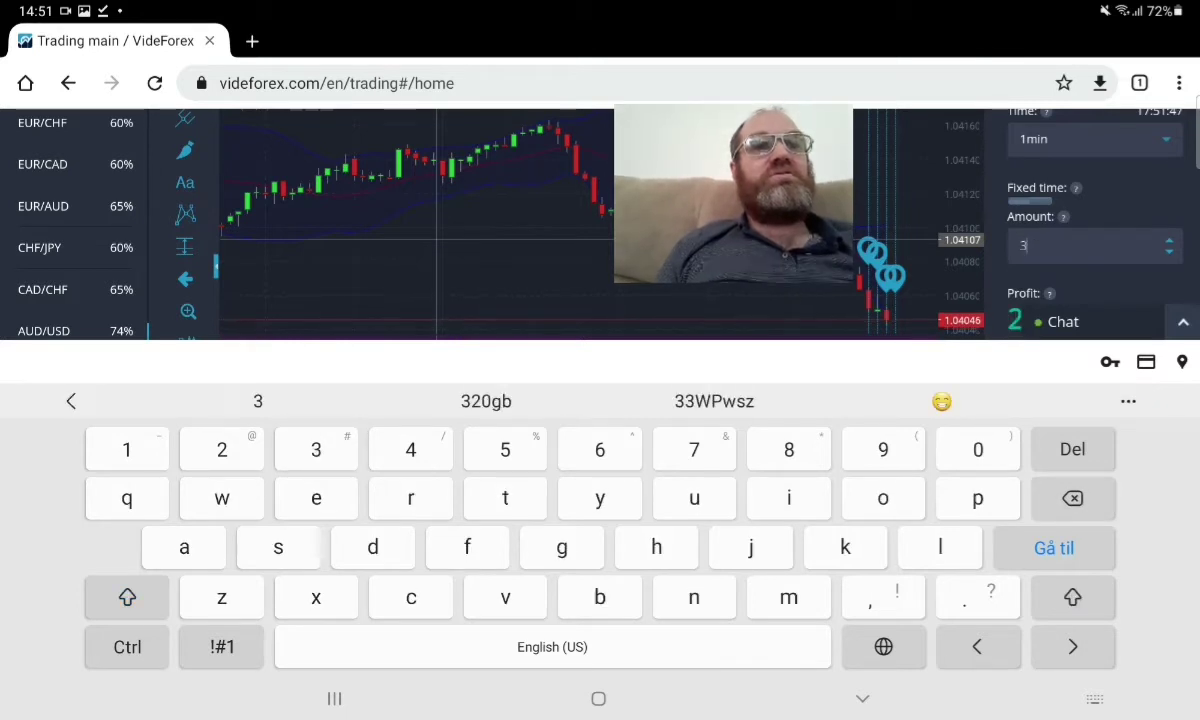
{"action": "type", "text": "600"}
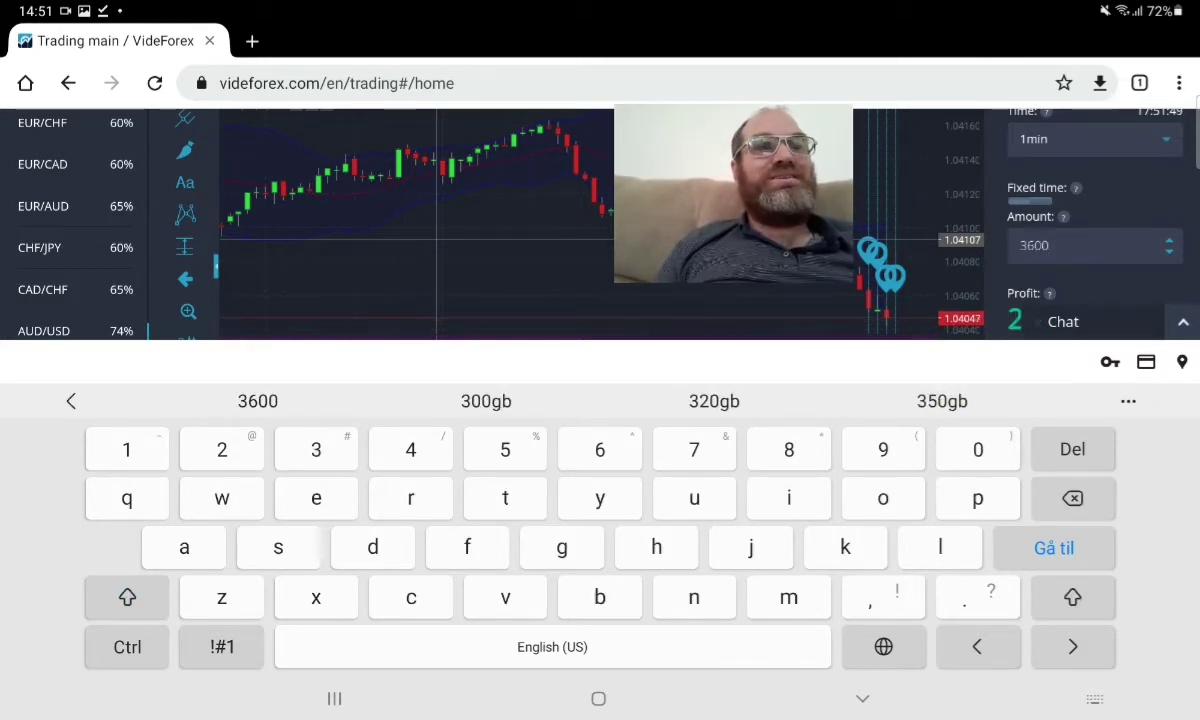
{"action": "left_click", "coordinate": [862, 698]}
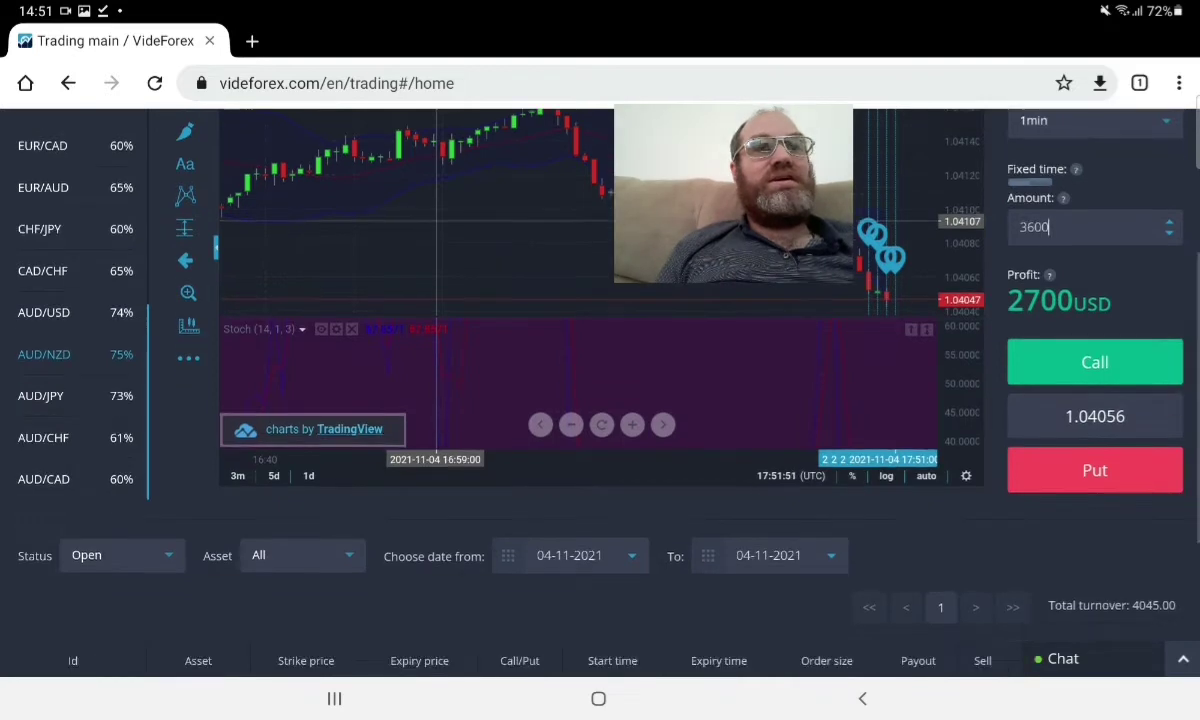
{"action": "scroll", "coordinate": [600, 400], "scroll_direction": "down", "scroll_amount": 3}
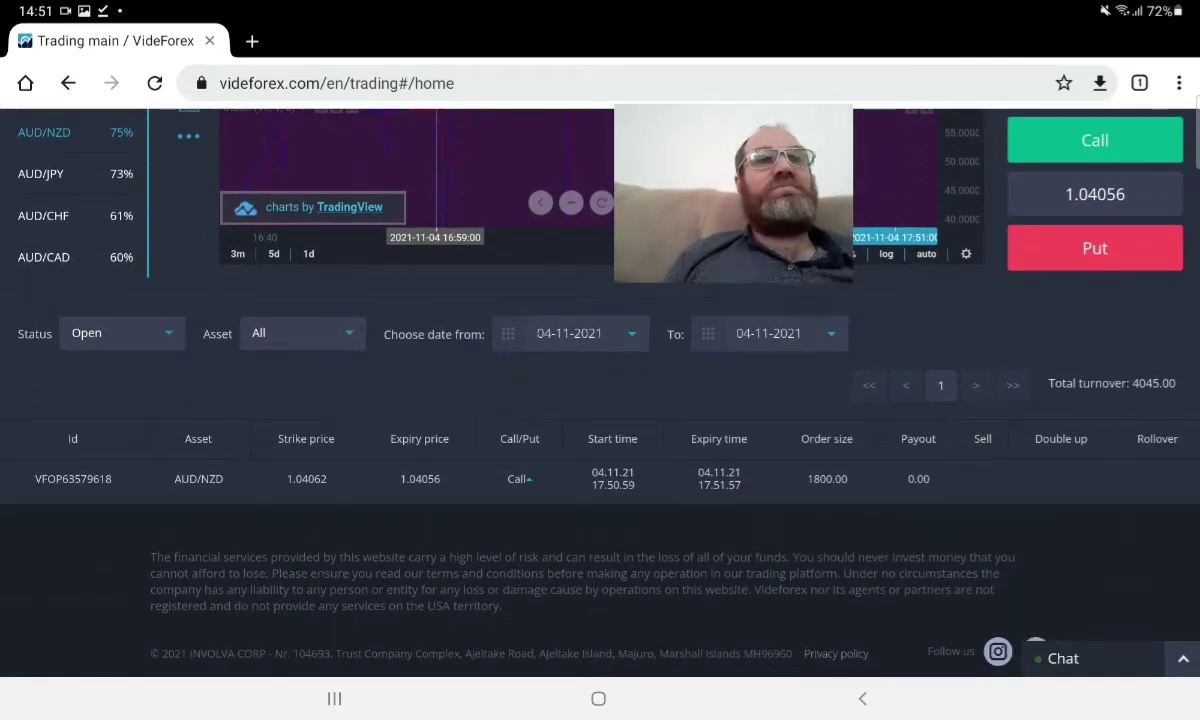
{"action": "scroll", "coordinate": [600, 400], "scroll_direction": "up", "scroll_amount": 2}
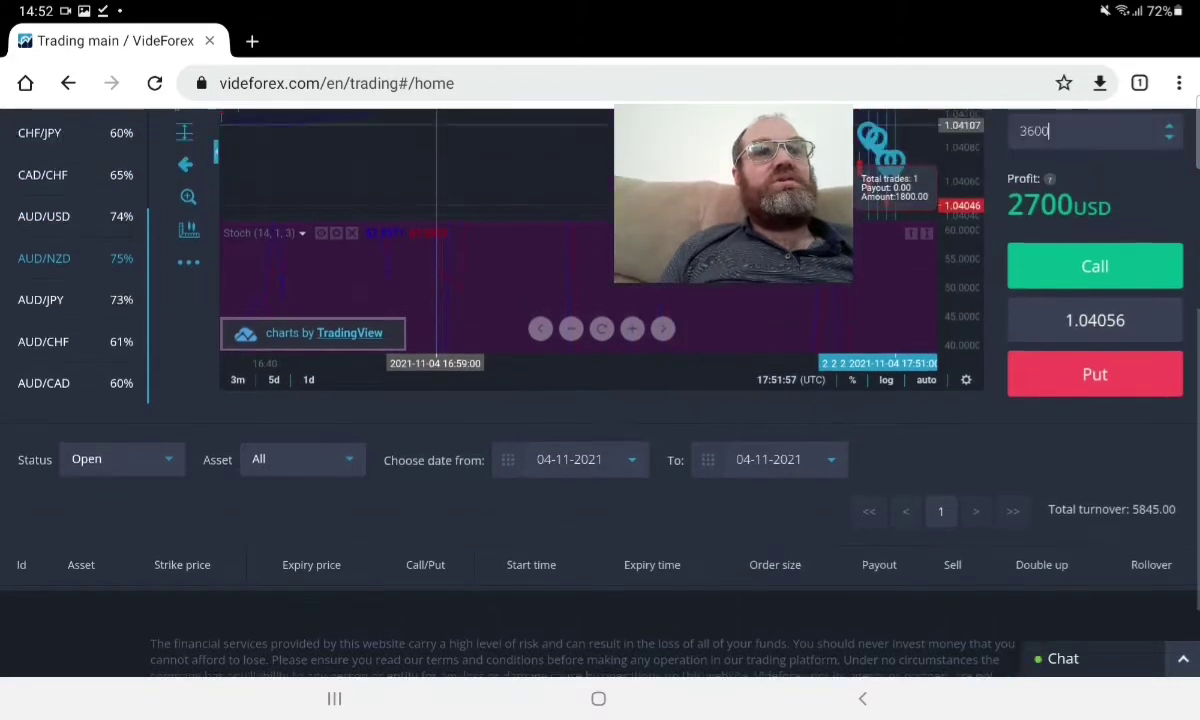
{"action": "scroll", "coordinate": [560, 370], "scroll_direction": "up", "scroll_amount": 1}
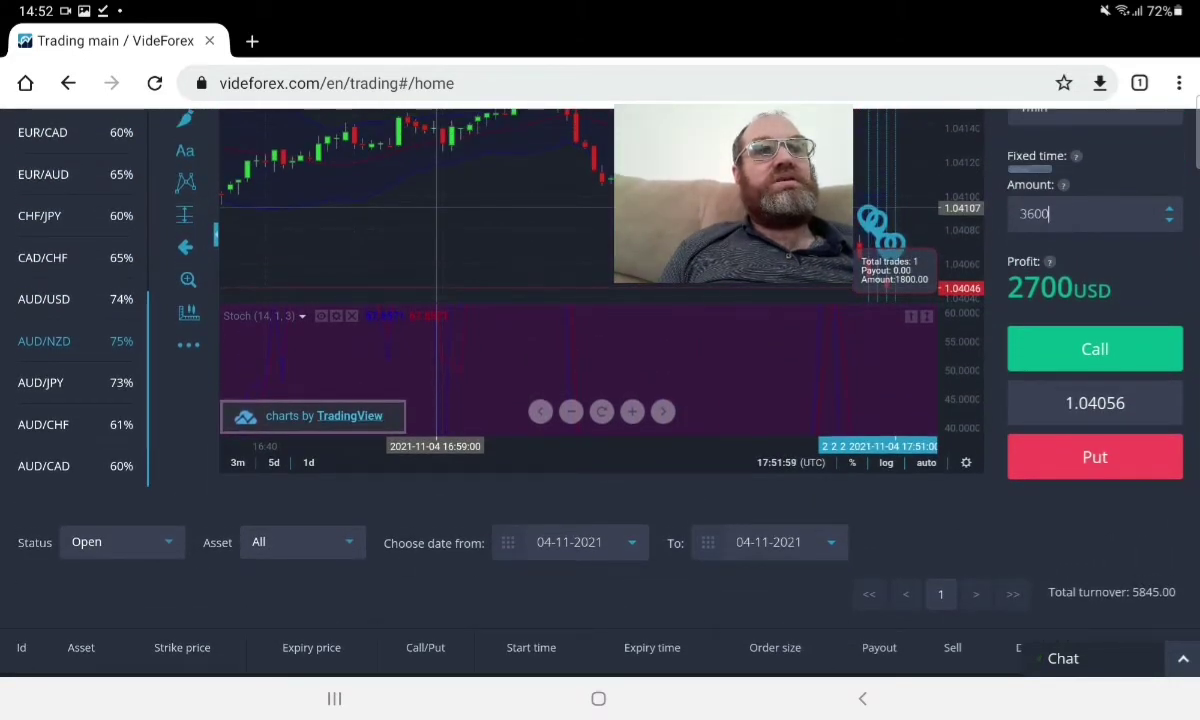
Place a 3600 Call on AUD/NZD and wait for the one-minute trade to expire.
{"action": "left_click", "coordinate": [1094, 348]}
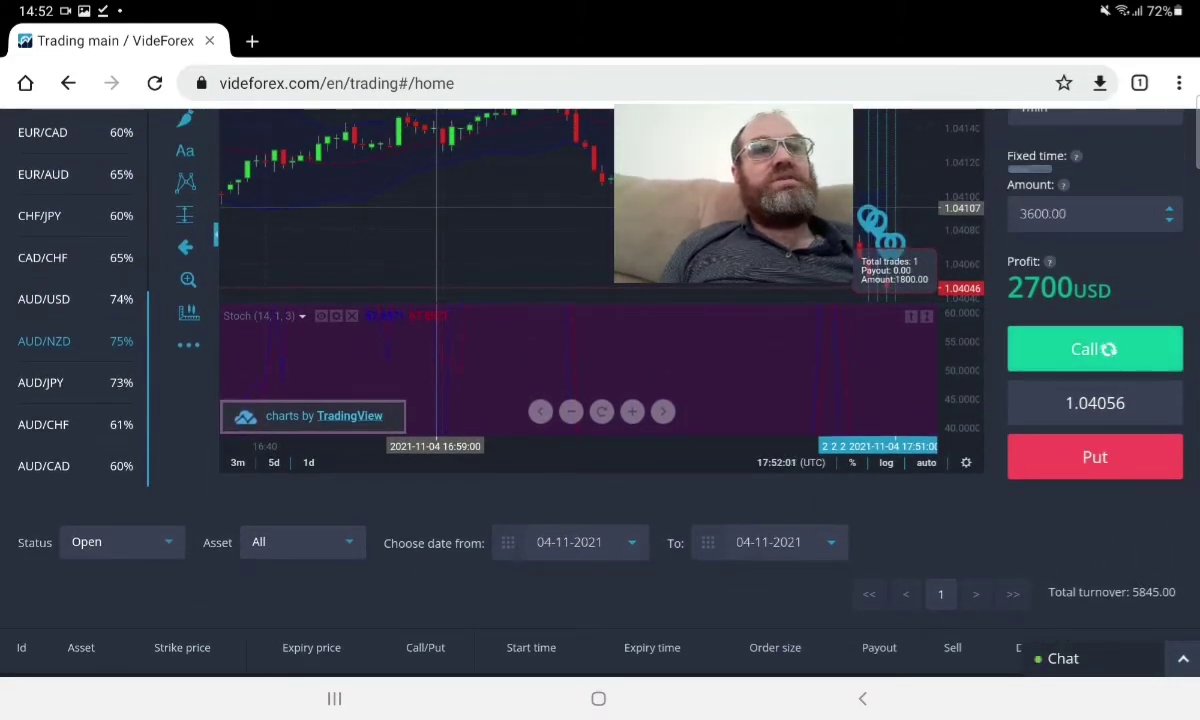
{"action": "scroll", "coordinate": [600, 400], "scroll_direction": "down", "scroll_amount": 3}
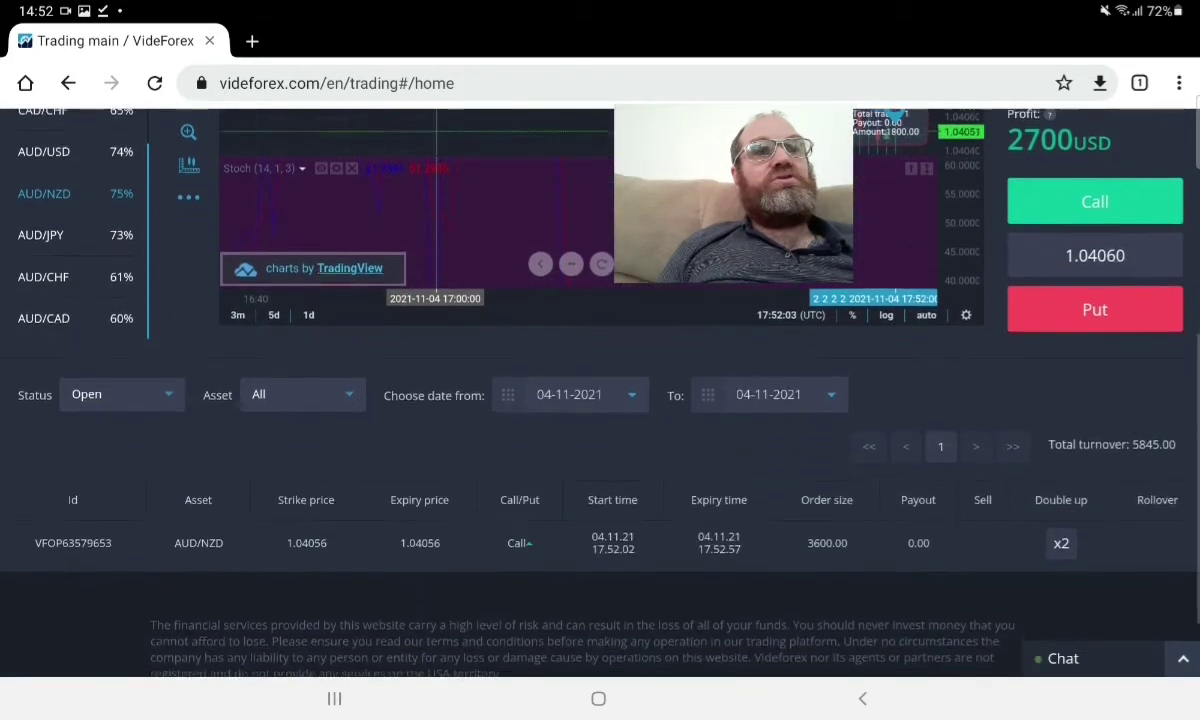
{"action": "scroll", "coordinate": [600, 400], "scroll_direction": "down", "scroll_amount": 1}
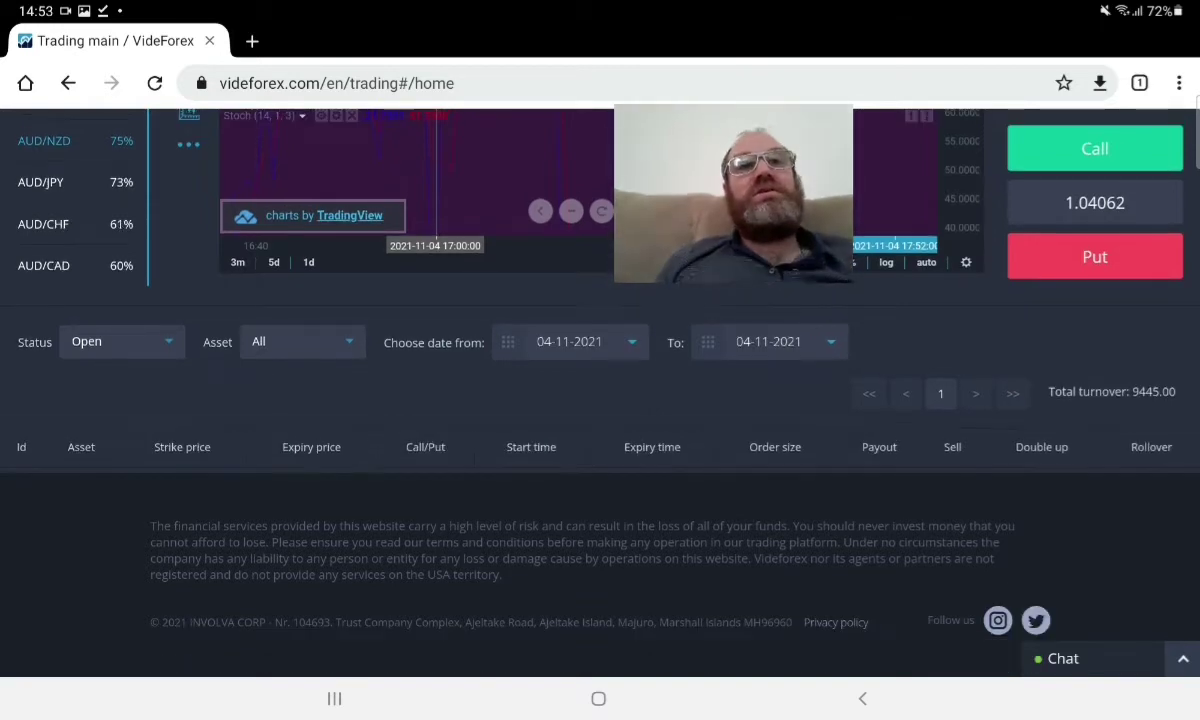
{"action": "scroll", "coordinate": [600, 400], "scroll_direction": "up", "scroll_amount": 3}
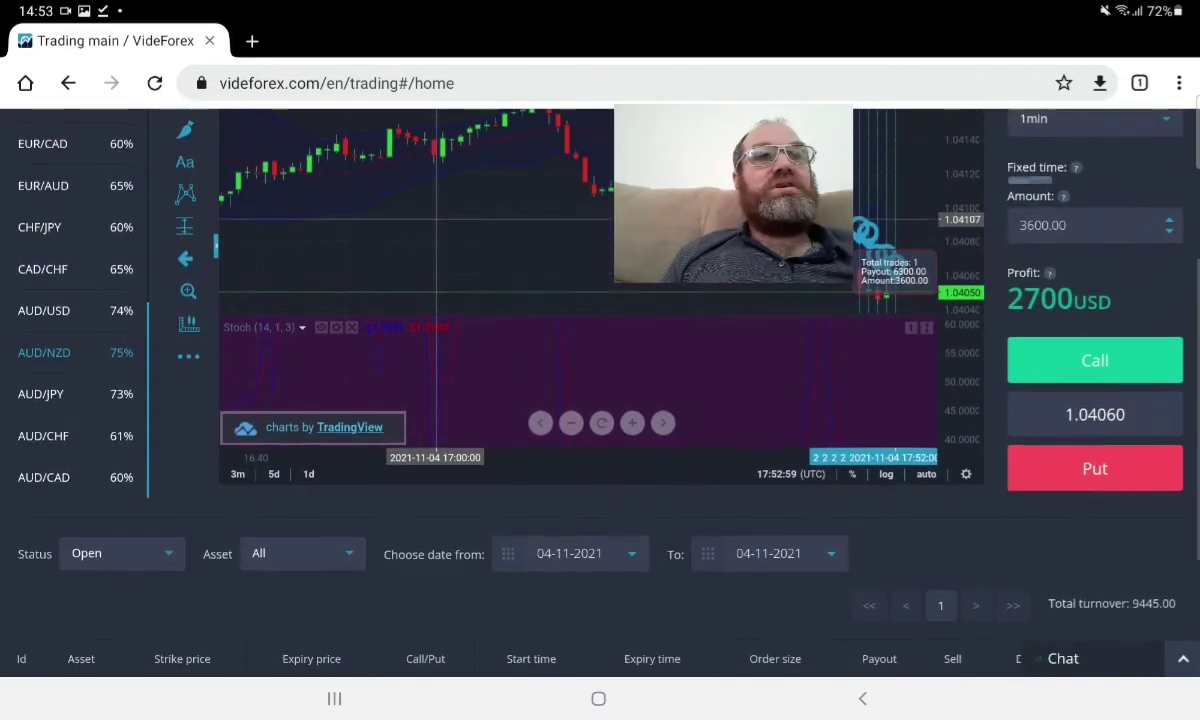
{"action": "scroll", "coordinate": [600, 400], "scroll_direction": "up", "scroll_amount": 3}
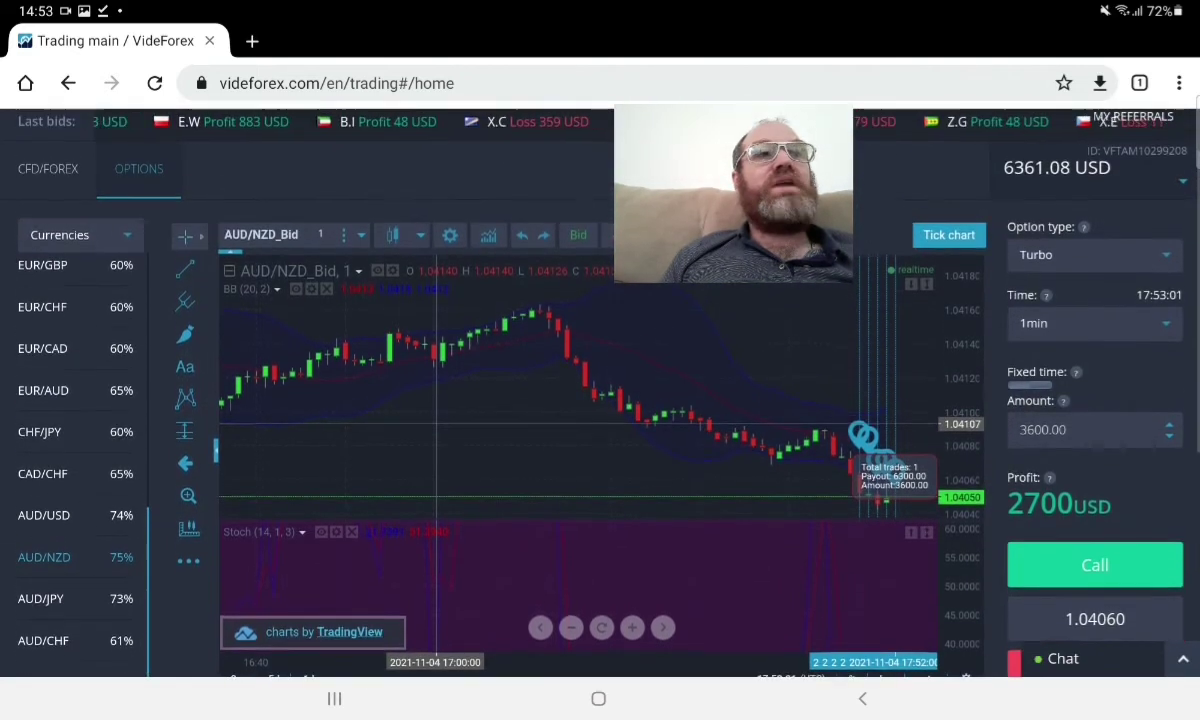
{"action": "scroll", "coordinate": [600, 400], "scroll_direction": "down", "scroll_amount": 4}
{"action": "scroll", "coordinate": [600, 400], "scroll_direction": "down", "scroll_amount": 3}
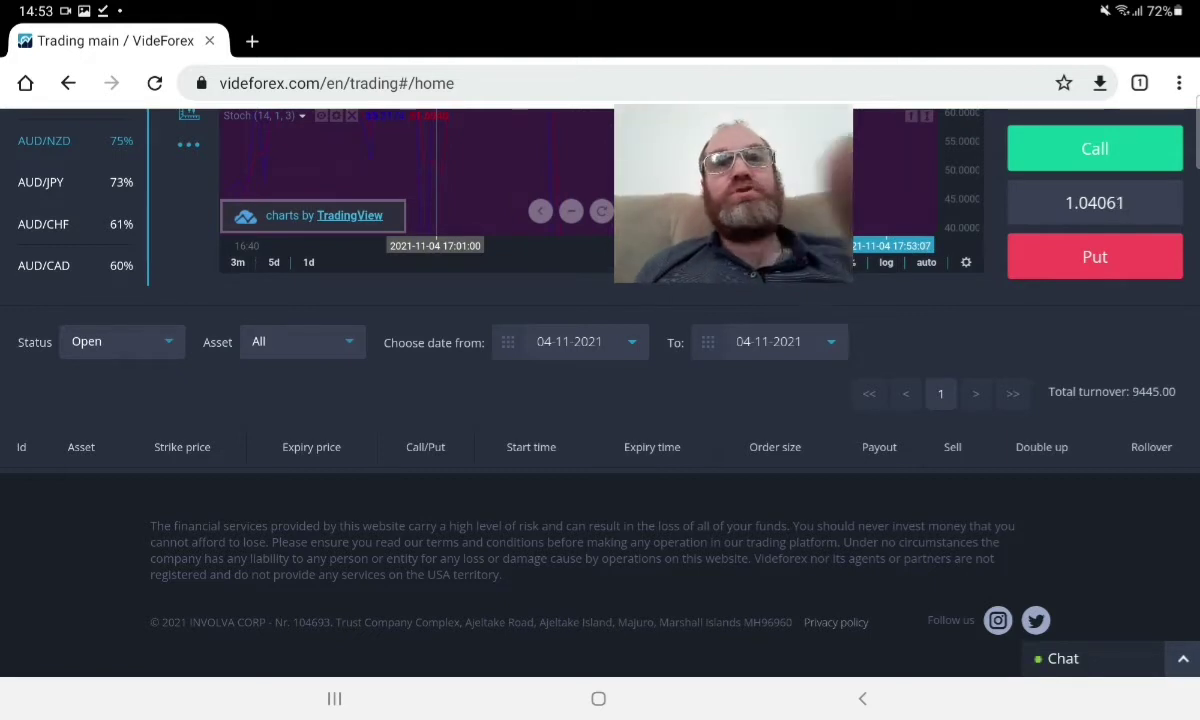
Filter the trades list to Closed to review the six AUD/NZD Call trades.
{"action": "left_click", "coordinate": [120, 341]}
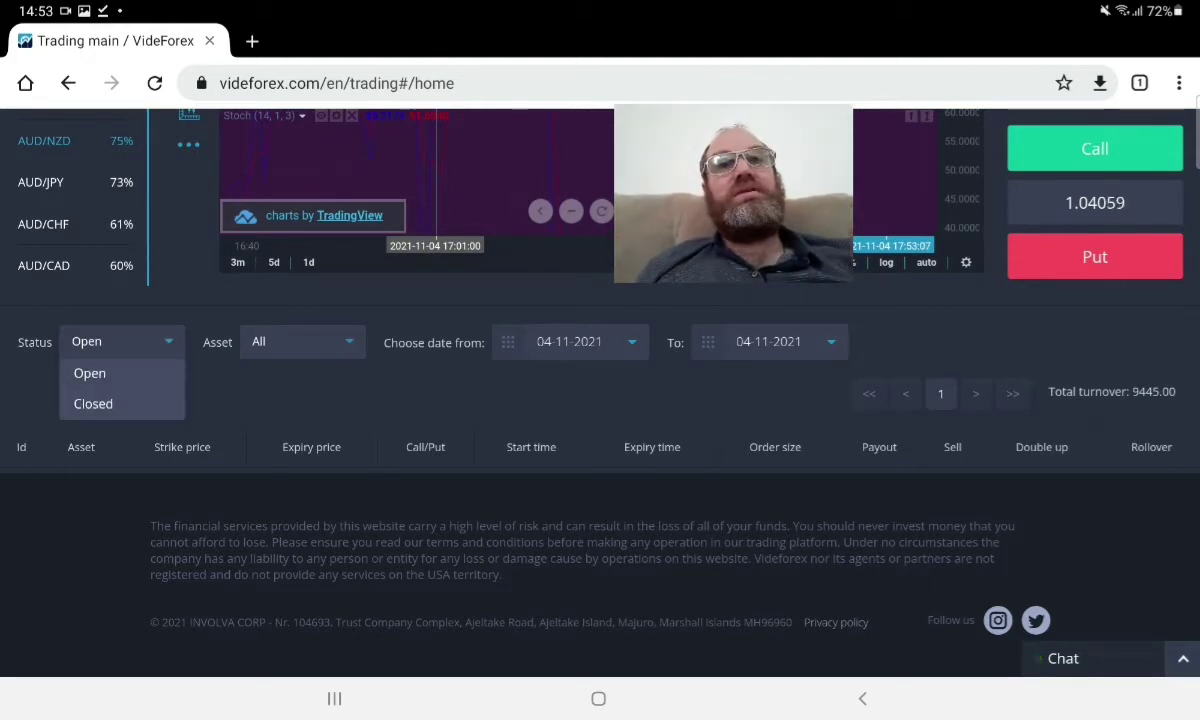
{"action": "left_click", "coordinate": [93, 403]}
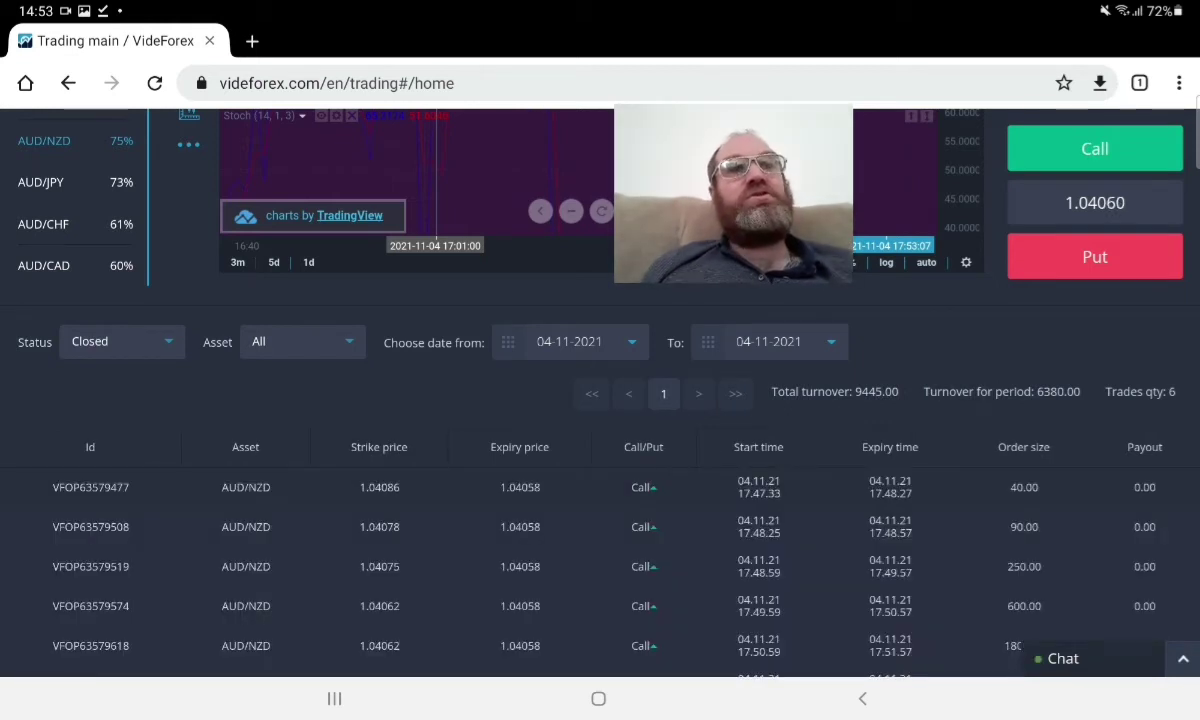
{"action": "scroll", "coordinate": [600, 450], "scroll_direction": "down", "scroll_amount": 2}
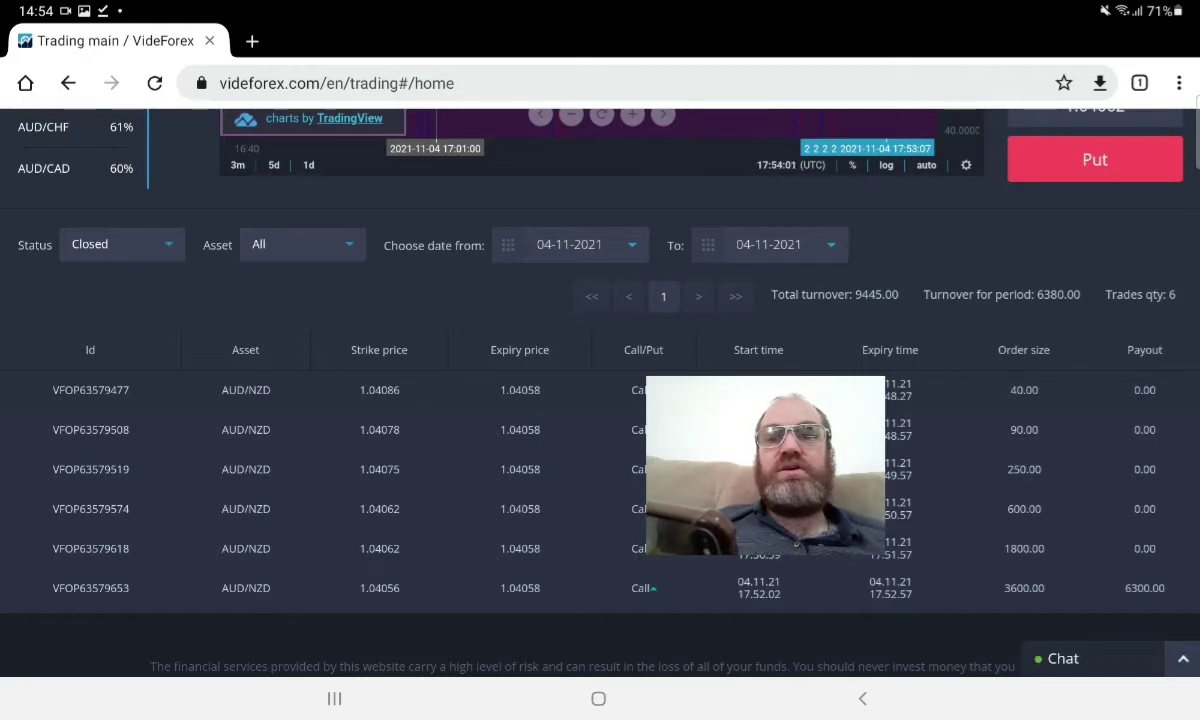
{"action": "scroll", "coordinate": [600, 400], "scroll_direction": "up", "scroll_amount": 5}
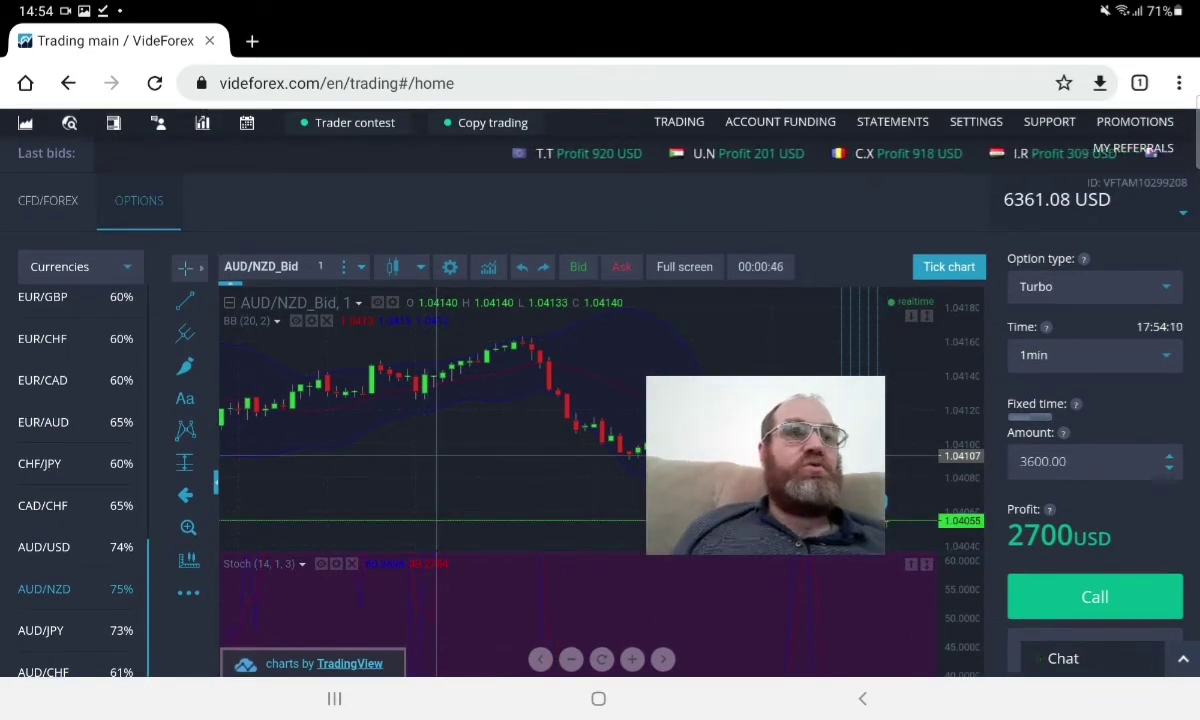
Lower the trade amount from 3600 to 400, projecting 300 USD profit.
{"action": "left_click", "coordinate": [1066, 482]}
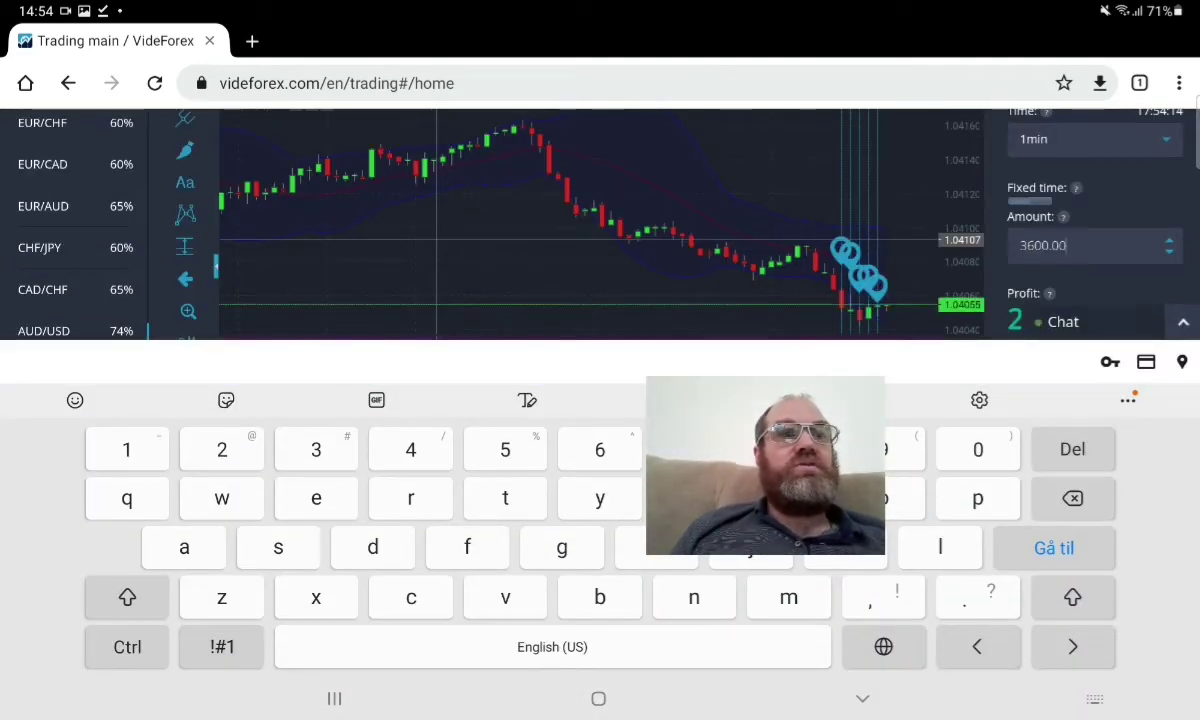
{"action": "key", "text": "BackSpace"}
{"action": "key", "text": "BackSpace"}
{"action": "key", "text": "BackSpace"}
{"action": "key", "text": "BackSpace"}
{"action": "key", "text": "BackSpace"}
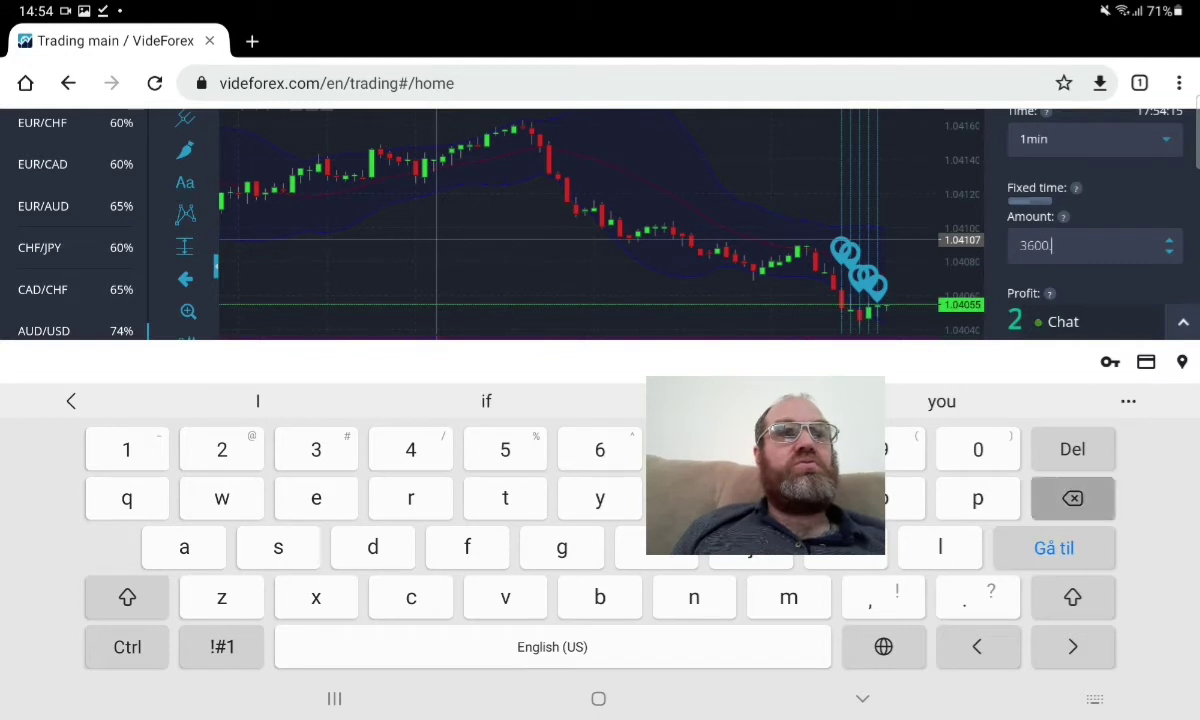
{"action": "key", "text": "BackSpace"}
{"action": "key", "text": "BackSpace"}
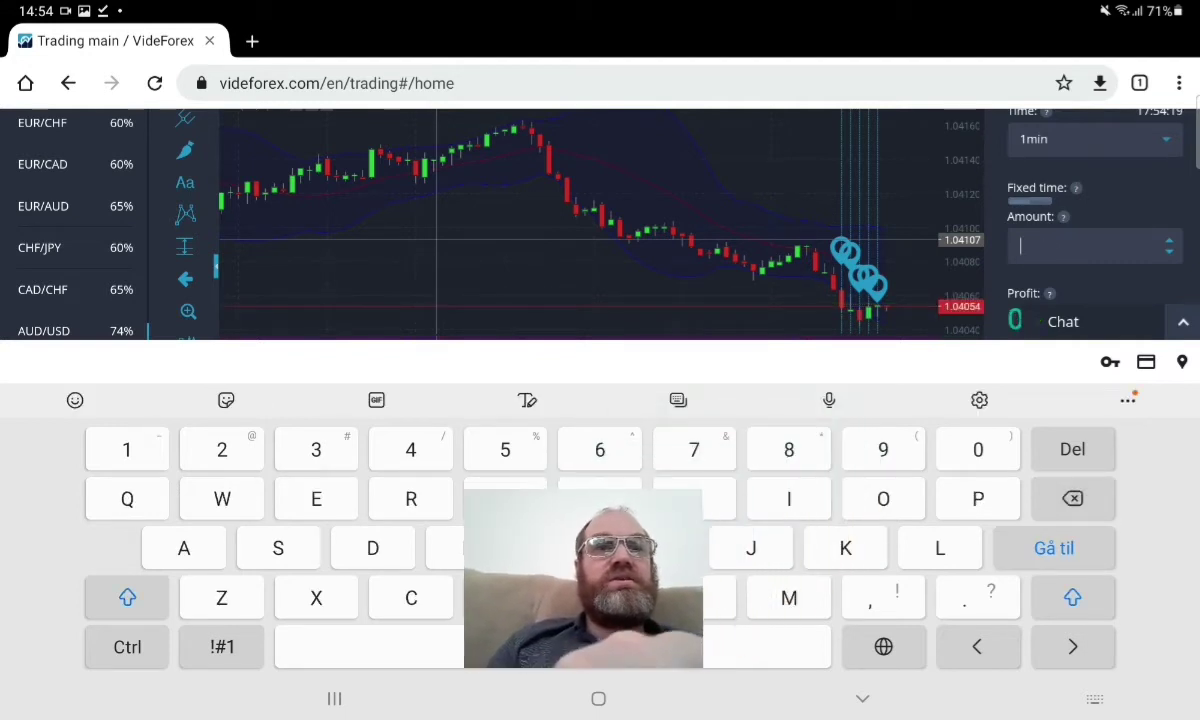
{"action": "type", "text": "400"}
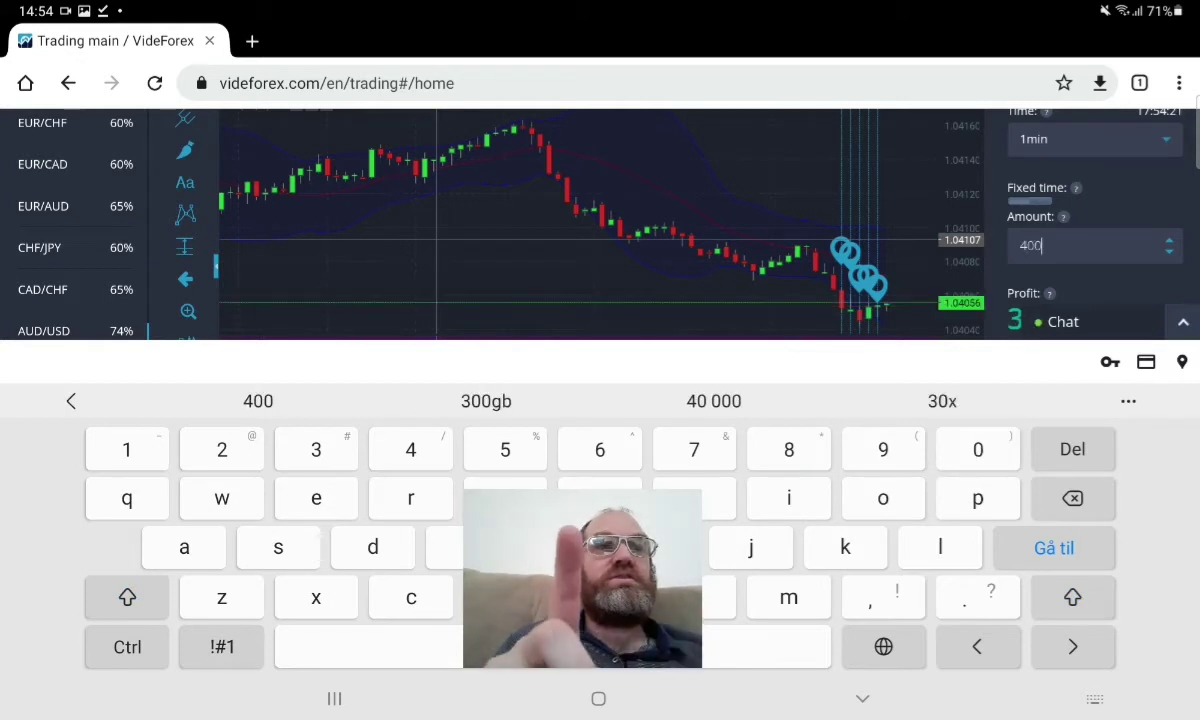
{"action": "left_click", "coordinate": [862, 698]}
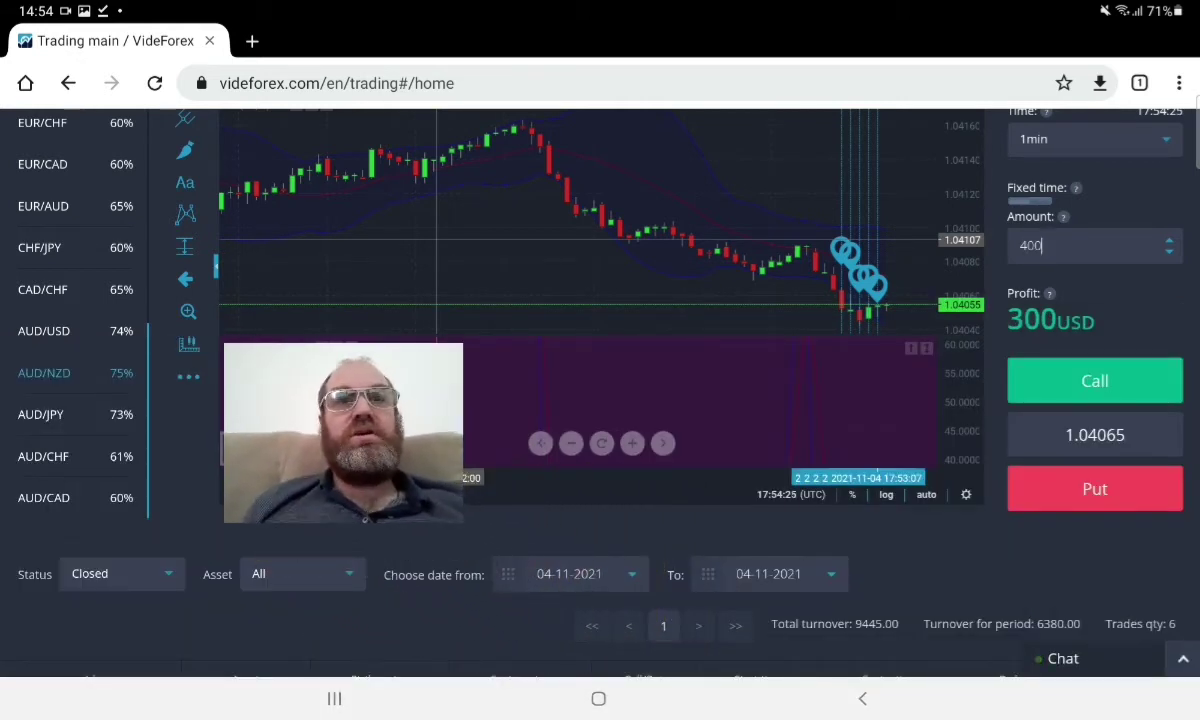
Switch the asset to AUD/USD and place a 400 Put.
{"action": "left_click", "coordinate": [44, 331]}
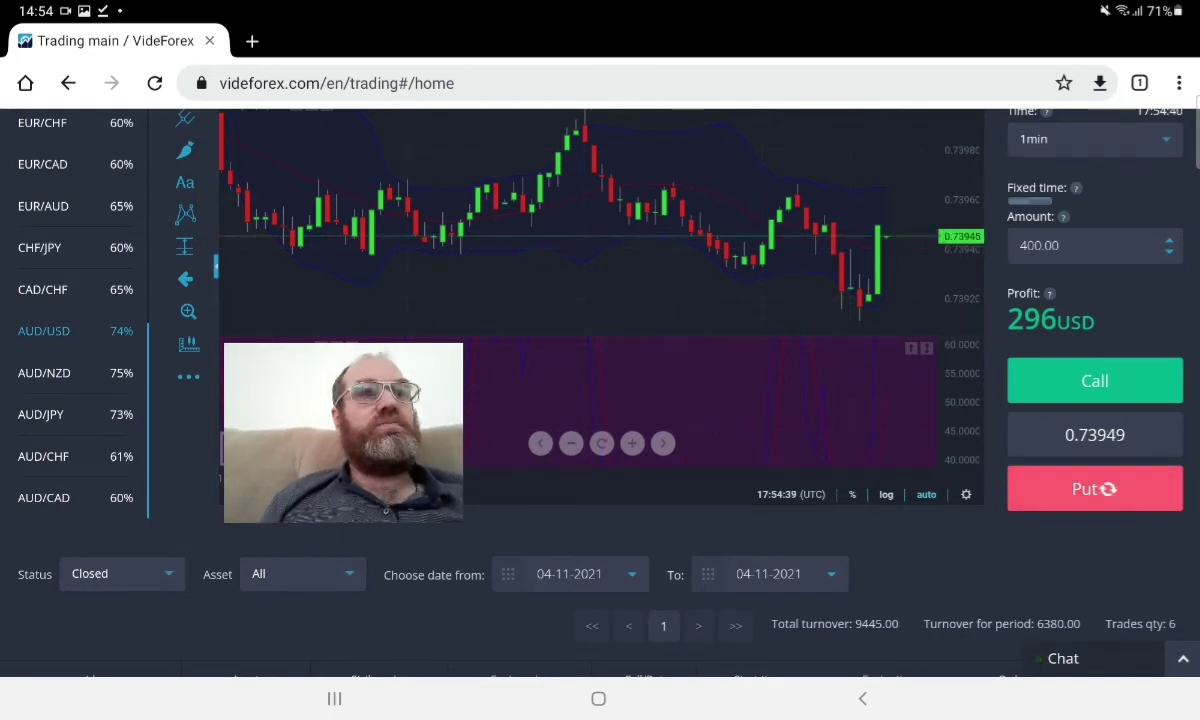
{"action": "left_click", "coordinate": [903, 204]}
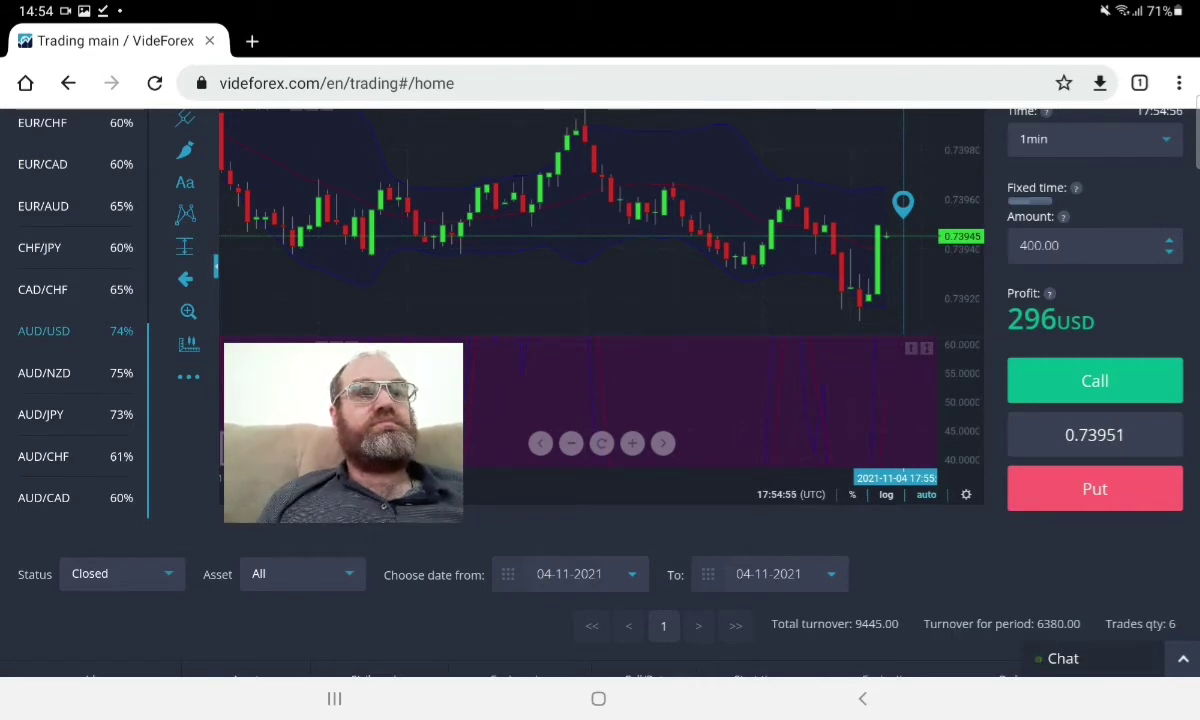
{"action": "scroll", "coordinate": [600, 400], "scroll_direction": "down", "scroll_amount": 2}
{"action": "scroll", "coordinate": [600, 400], "scroll_direction": "down", "scroll_amount": 1}
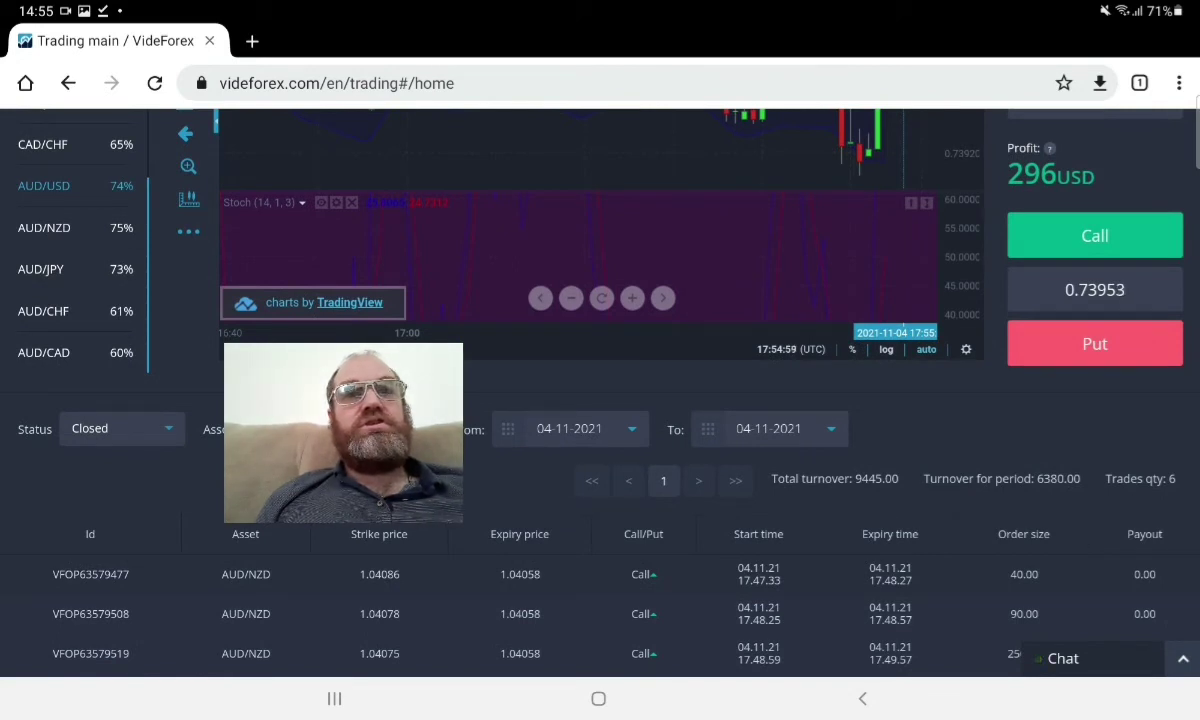
Filter the trades list to Open, showing the pending 400 AUD/USD Put.
{"action": "left_click", "coordinate": [120, 428]}
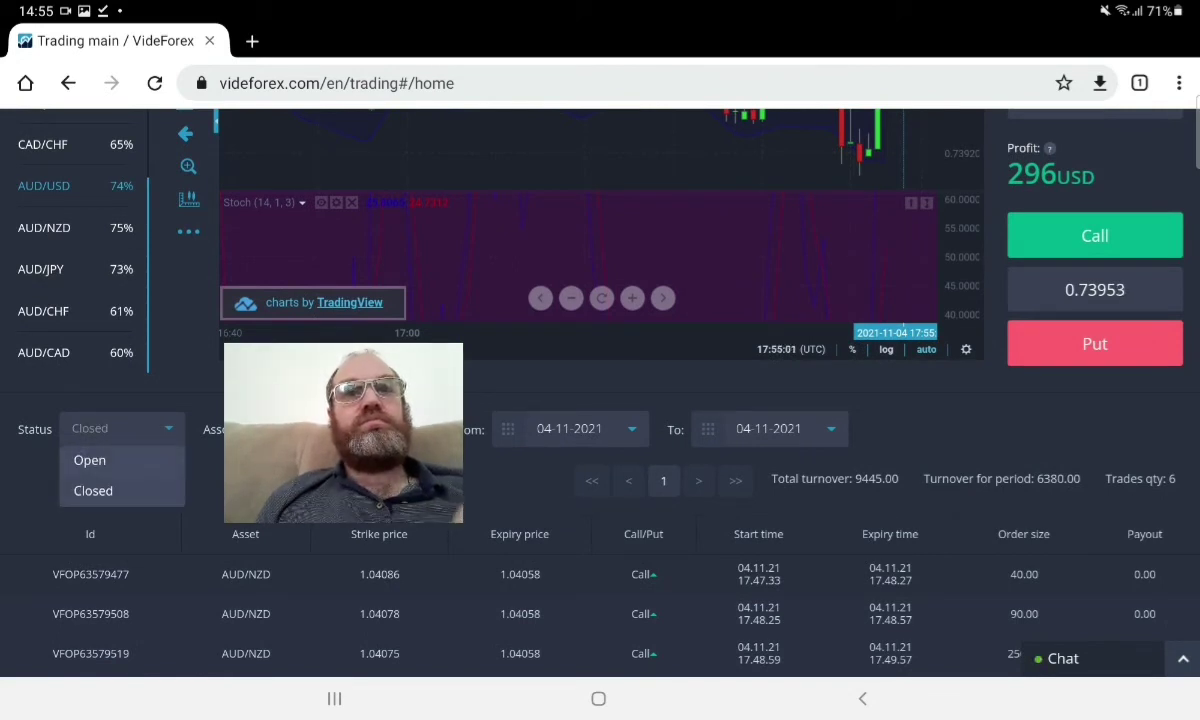
{"action": "left_click", "coordinate": [90, 460]}
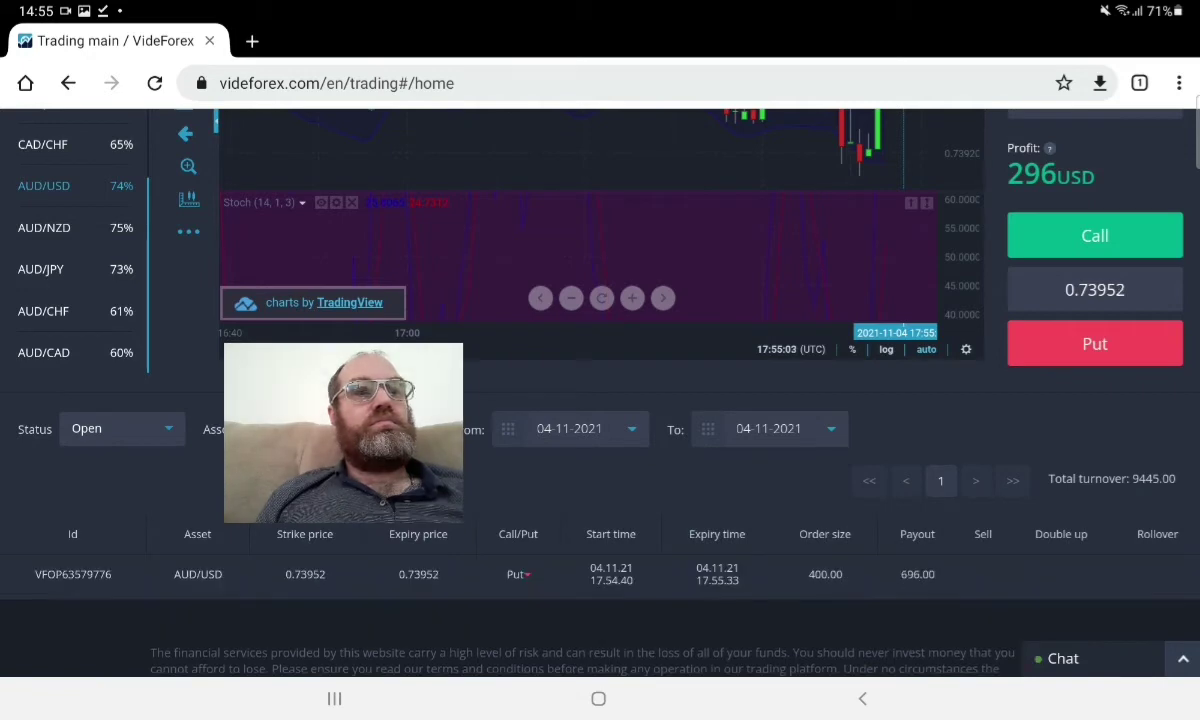
{"action": "scroll", "coordinate": [600, 400], "scroll_direction": "up", "scroll_amount": 5}
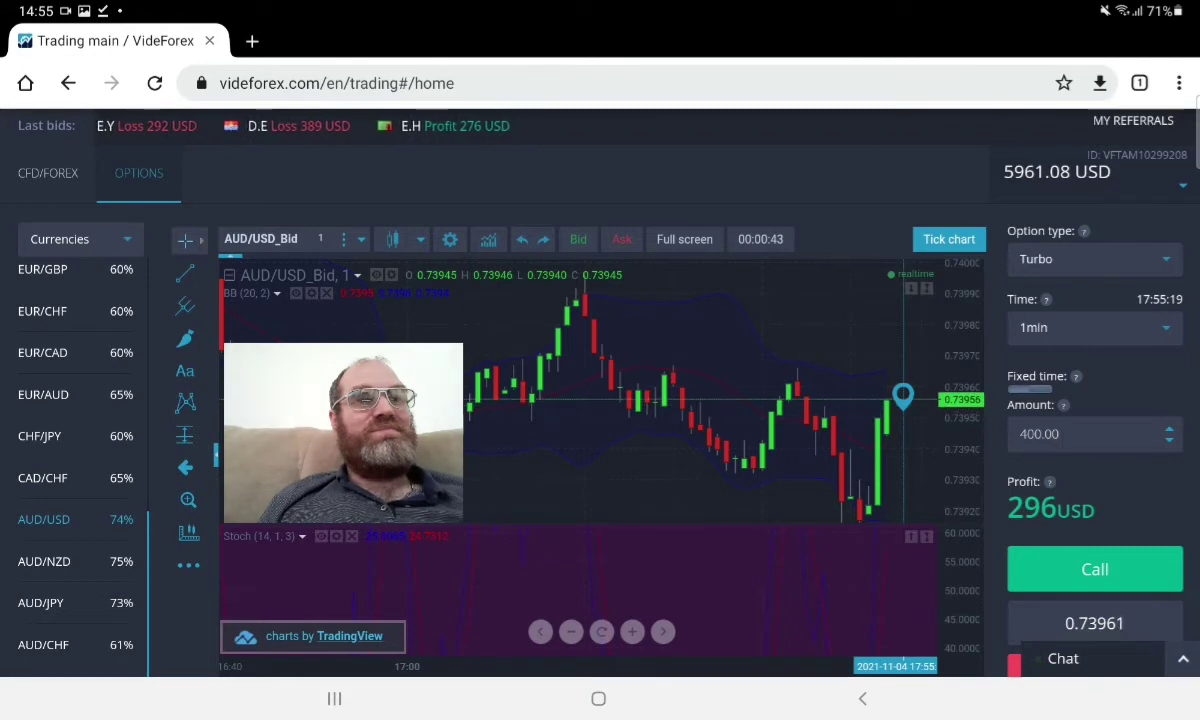
Raise the amount from 400 to 1000 and place an AUD/USD Put.
{"action": "left_click", "coordinate": [1058, 455]}
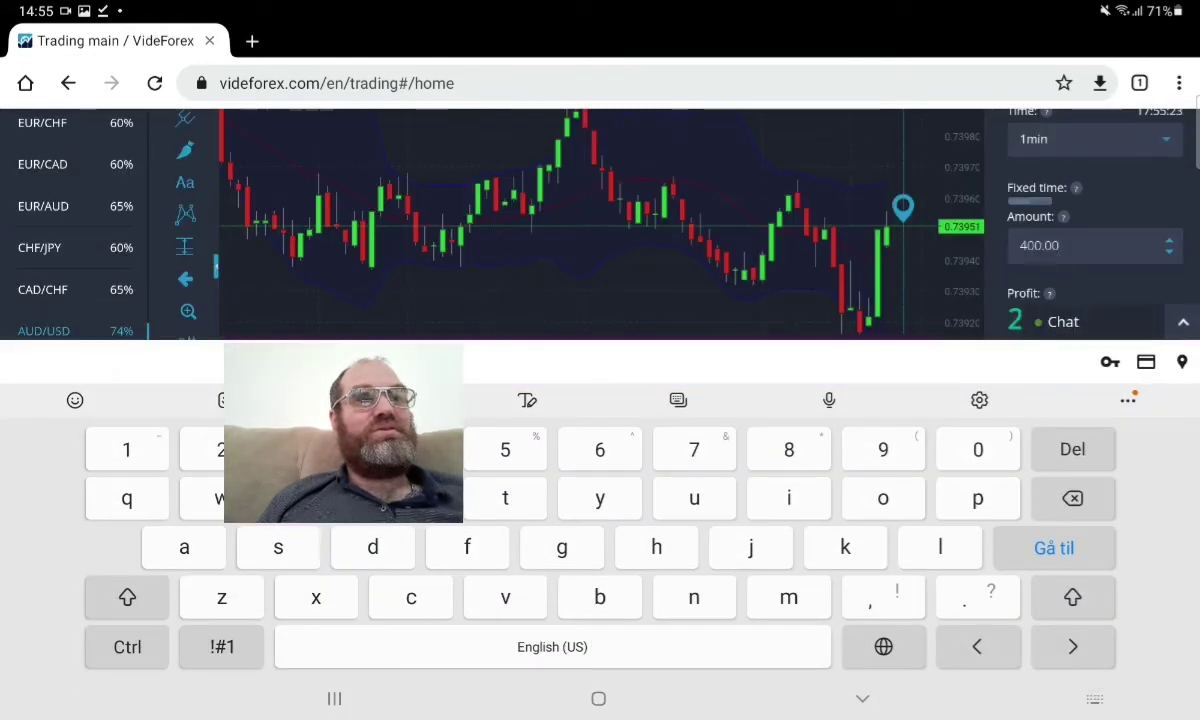
{"action": "key", "text": "BackSpace"}
{"action": "key", "text": "BackSpace"}
{"action": "key", "text": "BackSpace"}
{"action": "key", "text": "BackSpace"}
{"action": "key", "text": "BackSpace"}
{"action": "key", "text": "BackSpace"}
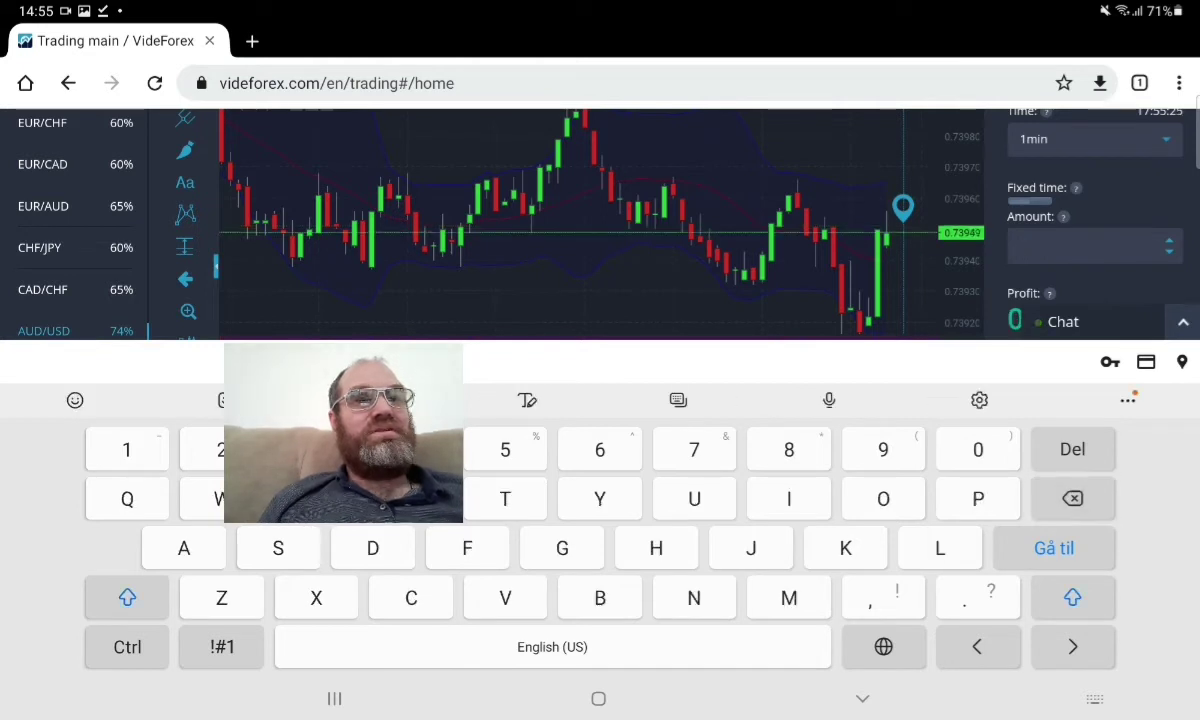
{"action": "type", "text": "1"}
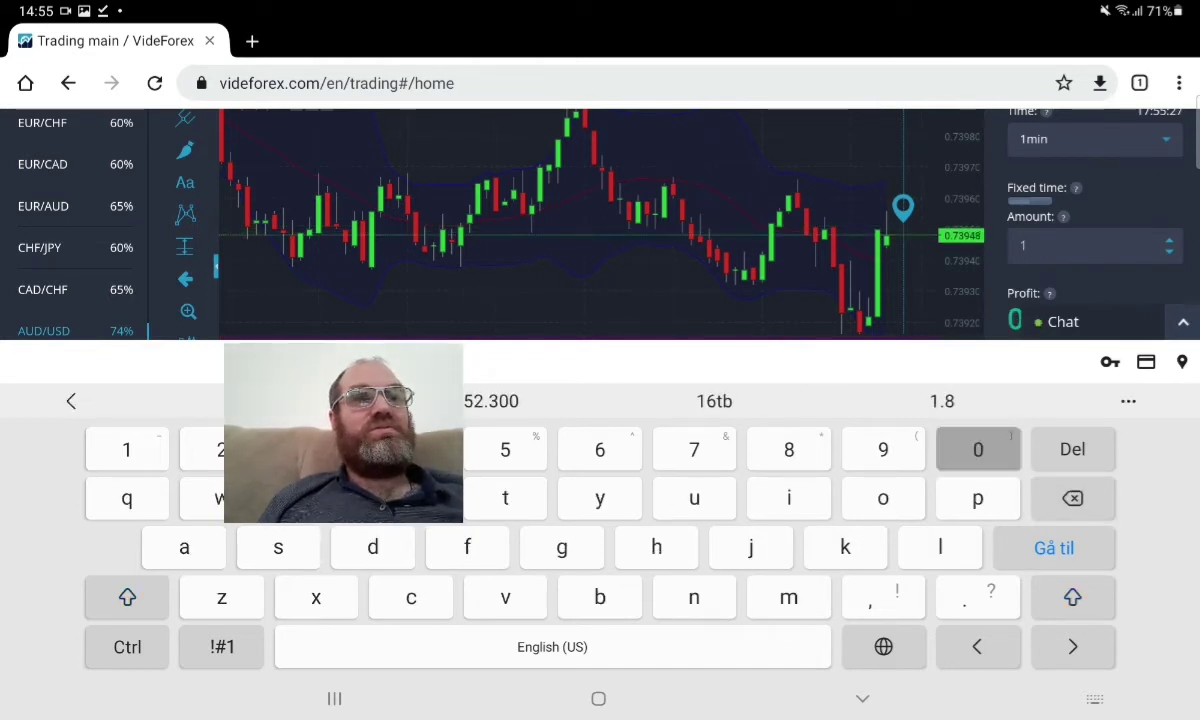
{"action": "type", "text": "000"}
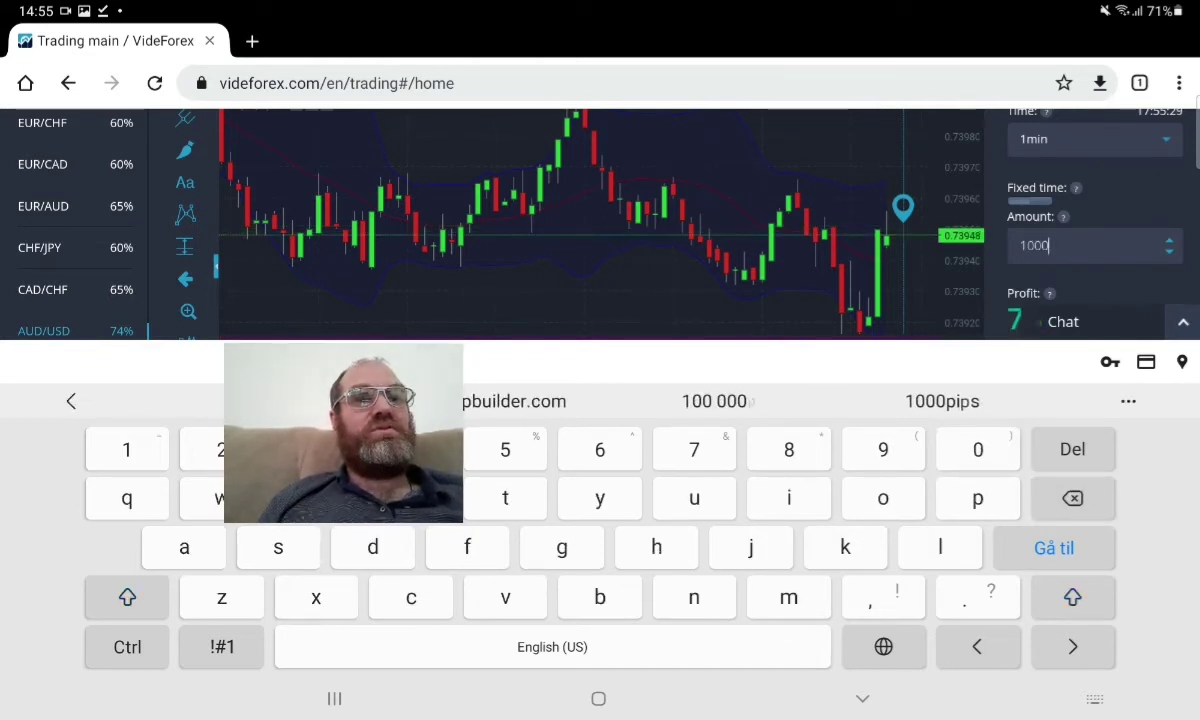
{"action": "type", "text": "0"}
{"action": "key", "text": "Return"}
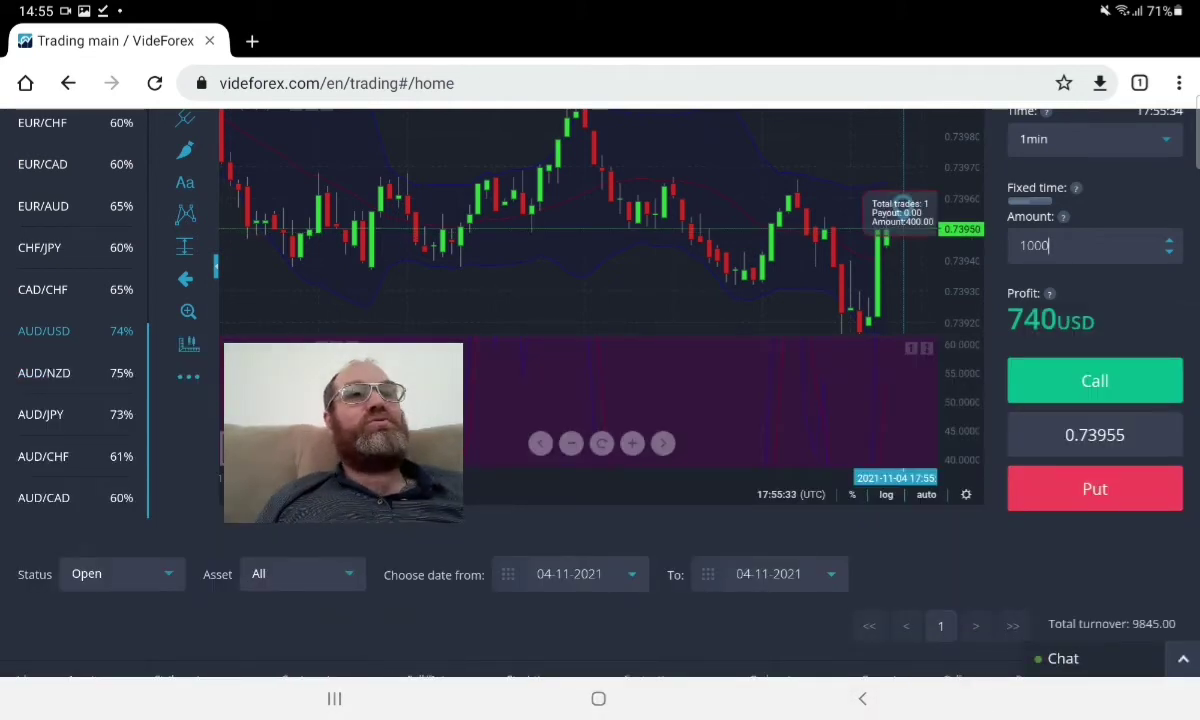
{"action": "left_click", "coordinate": [1094, 488]}
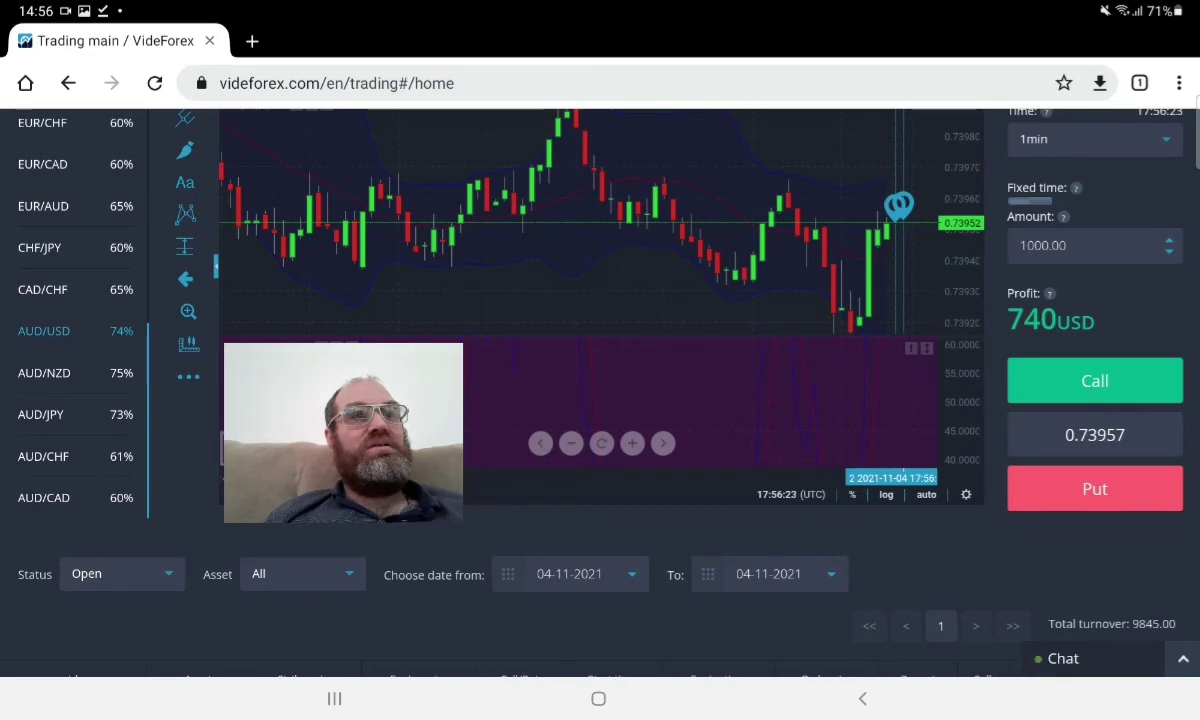
{"action": "scroll", "coordinate": [600, 400], "scroll_direction": "down", "scroll_amount": 3}
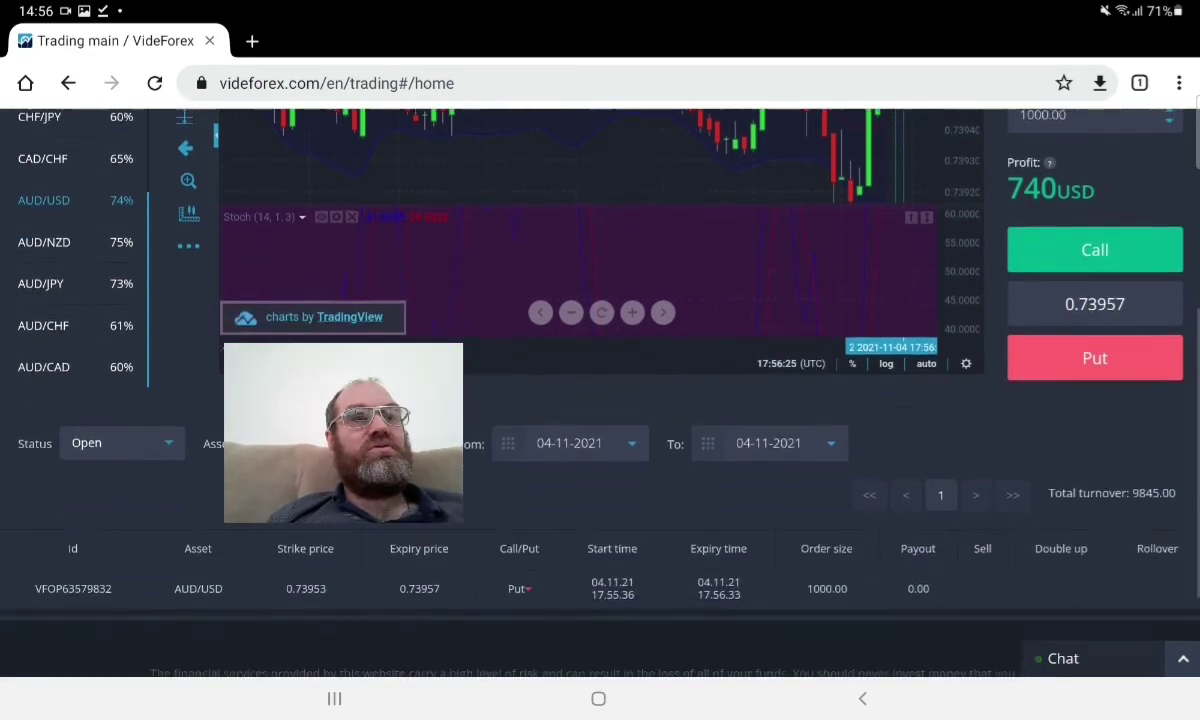
{"action": "scroll", "coordinate": [600, 400], "scroll_direction": "up", "scroll_amount": 4}
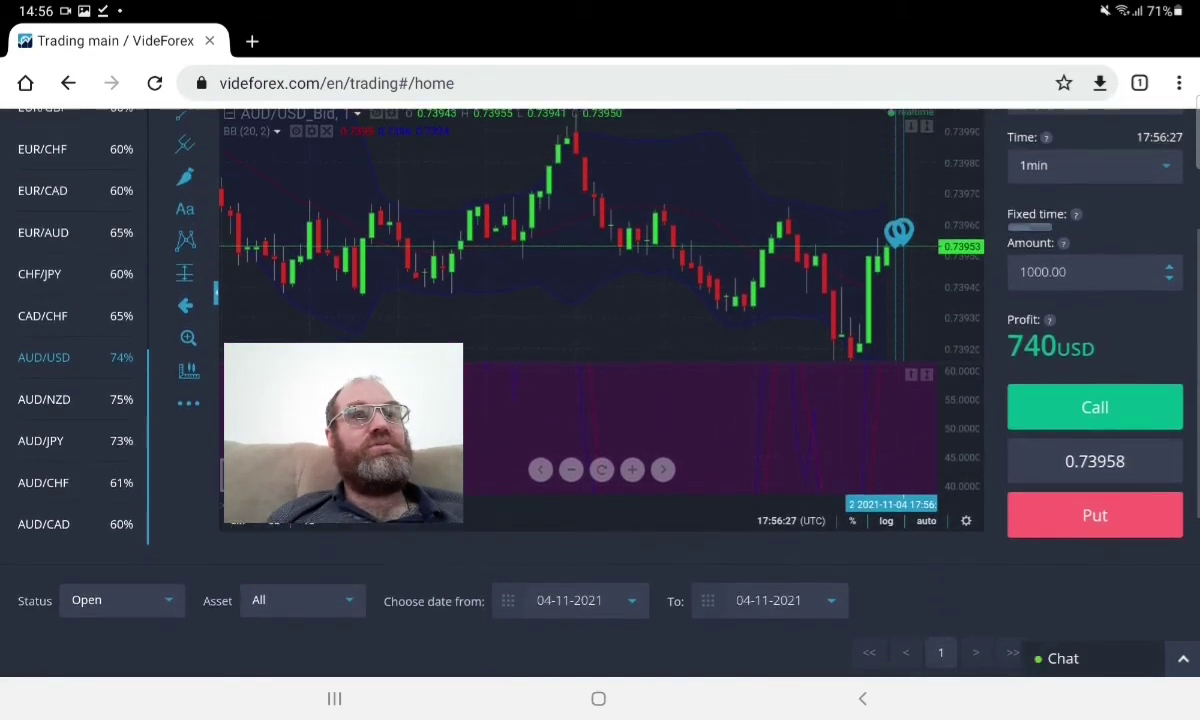
{"action": "scroll", "coordinate": [600, 400], "scroll_direction": "down", "scroll_amount": 1}
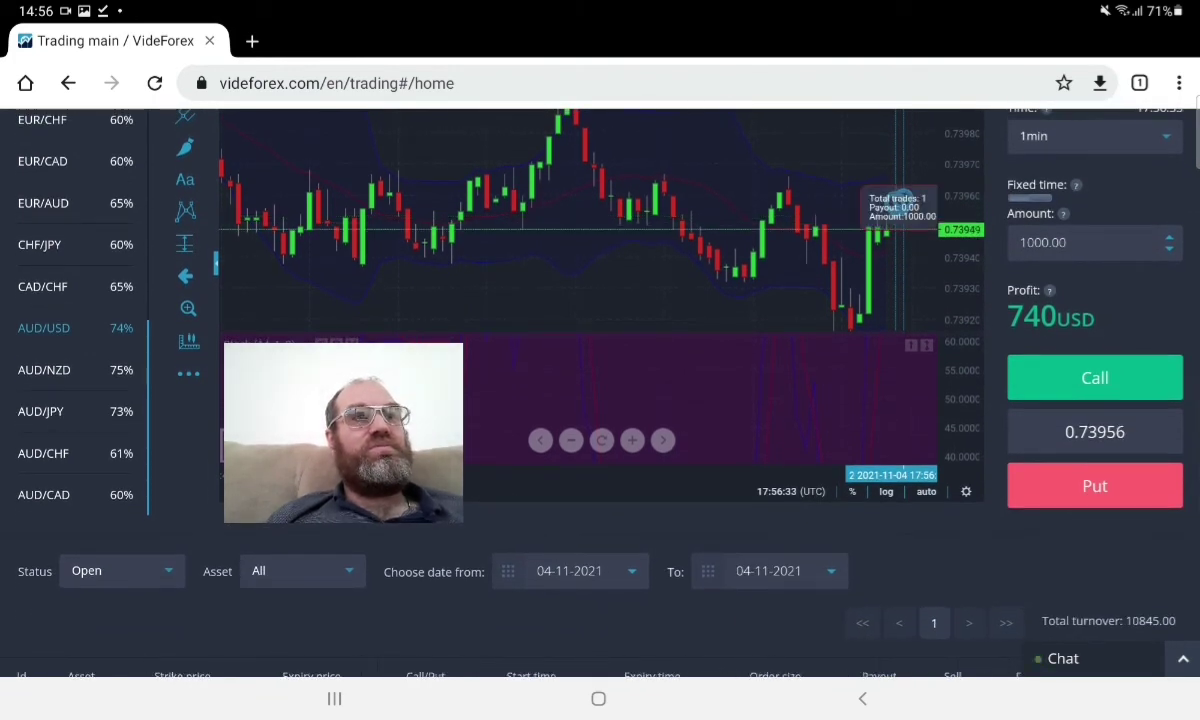
{"action": "scroll", "coordinate": [600, 400], "scroll_direction": "down", "scroll_amount": 2}
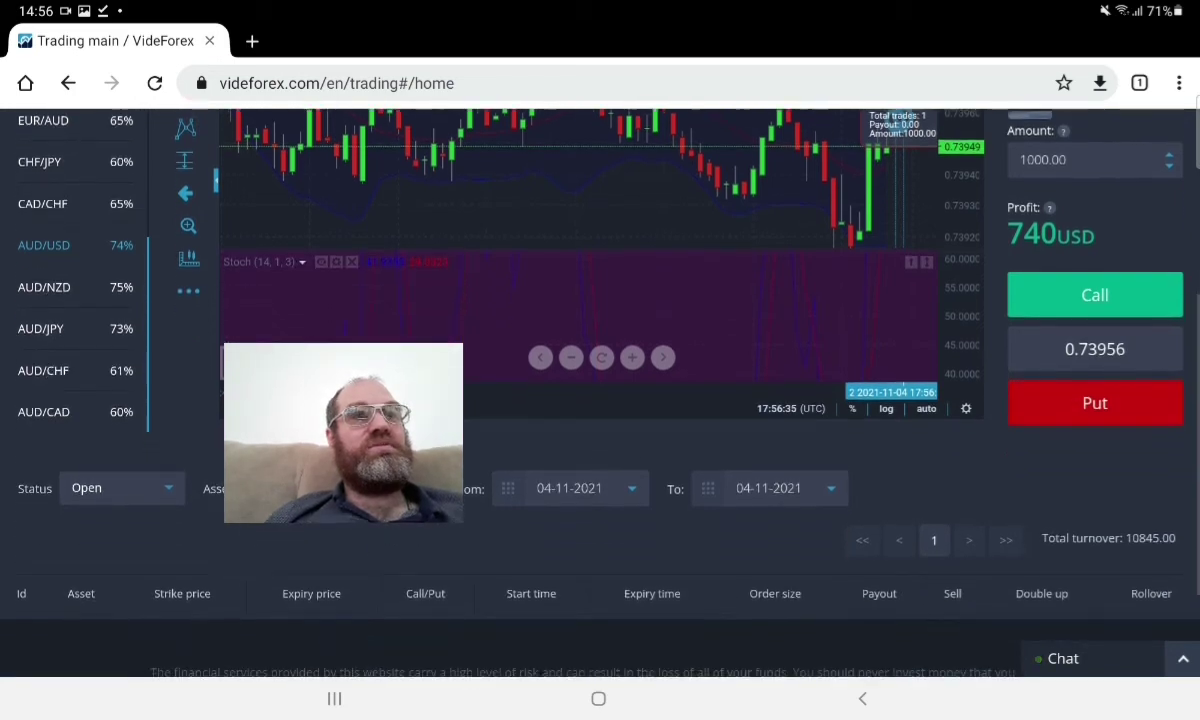
{"action": "scroll", "coordinate": [600, 400], "scroll_direction": "up", "scroll_amount": 4}
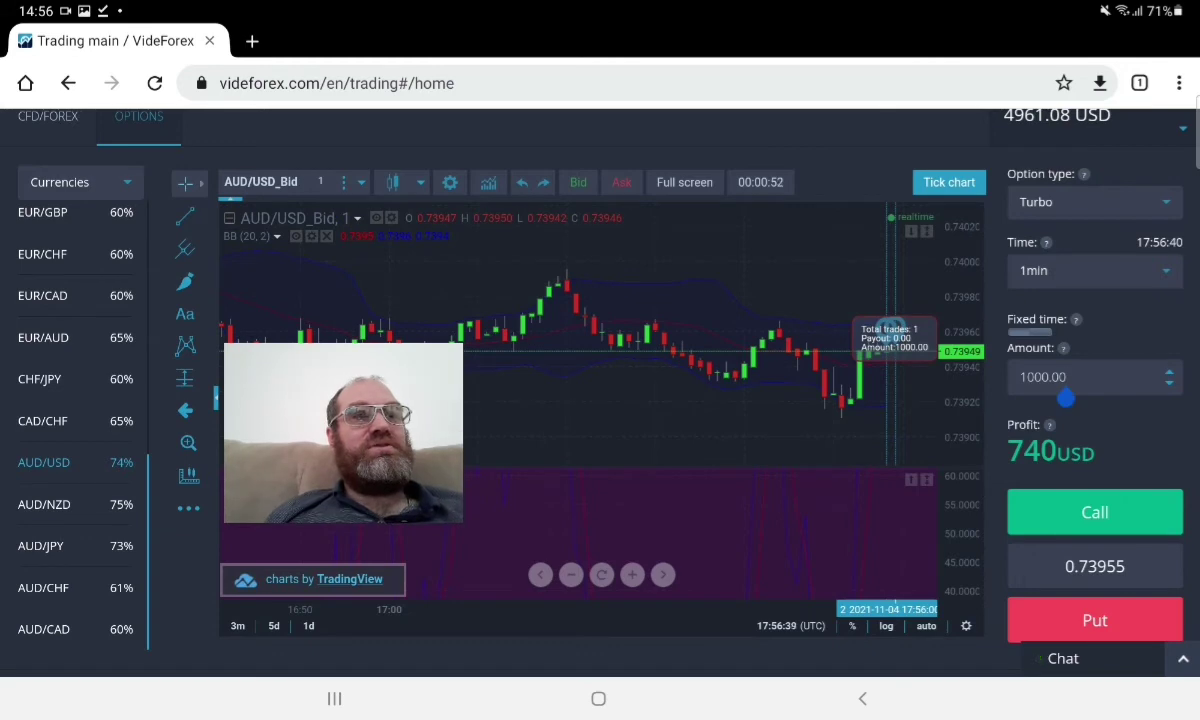
Place a 2500 Put on AUD/USD and wait for its 4350 payout.
{"action": "left_click", "coordinate": [1066, 390]}
{"action": "key", "text": "BackSpace"}
{"action": "key", "text": "BackSpace"}
{"action": "key", "text": "BackSpace"}
{"action": "key", "text": "BackSpace"}
{"action": "key", "text": "BackSpace"}
{"action": "key", "text": "BackSpace"}
{"action": "key", "text": "BackSpace"}
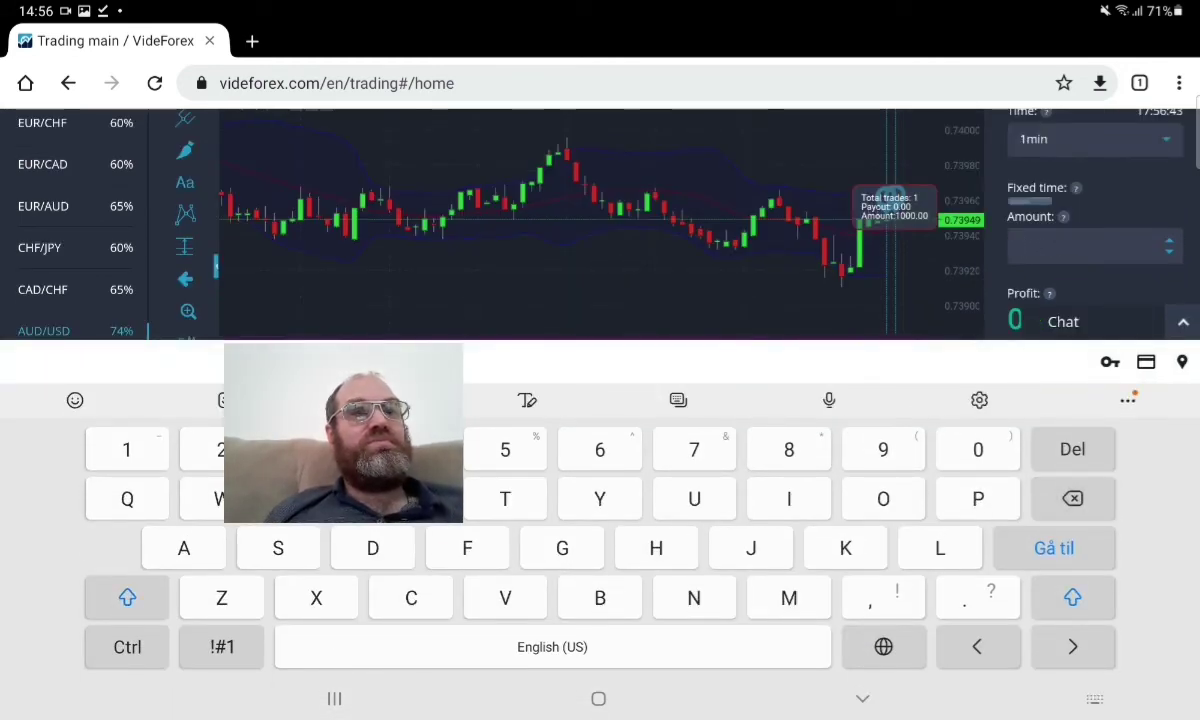
{"action": "type", "text": "2"}
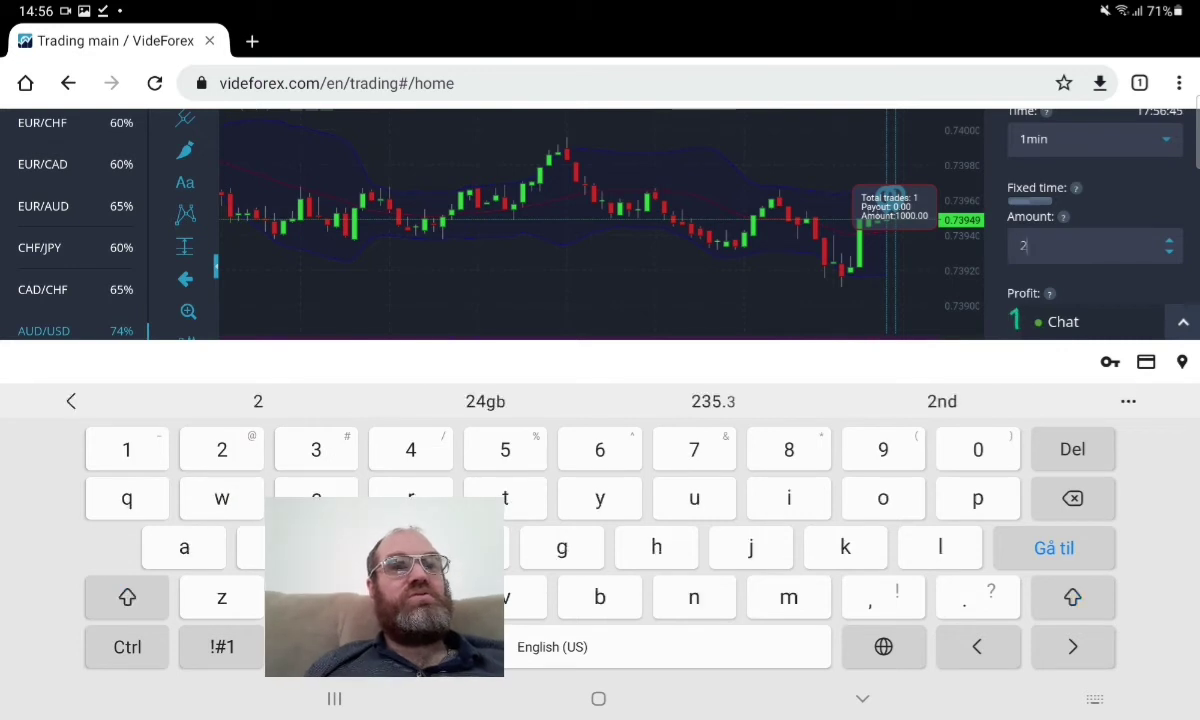
{"action": "type", "text": "500"}
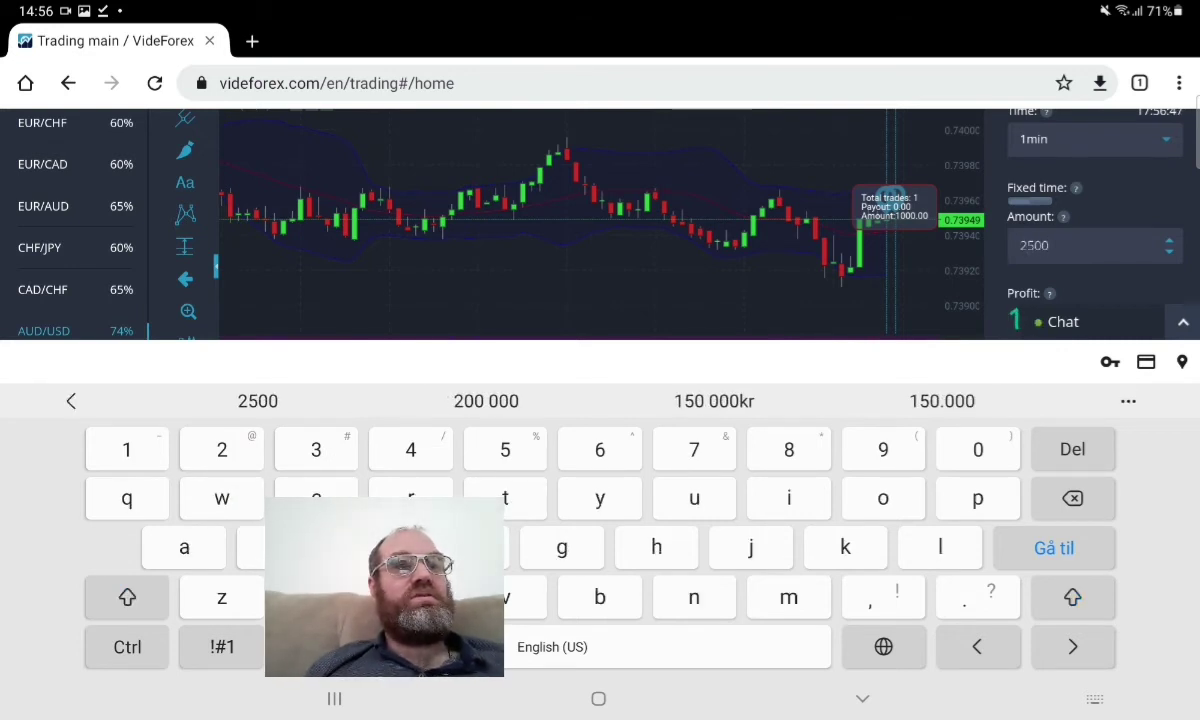
{"action": "left_click", "coordinate": [862, 698]}
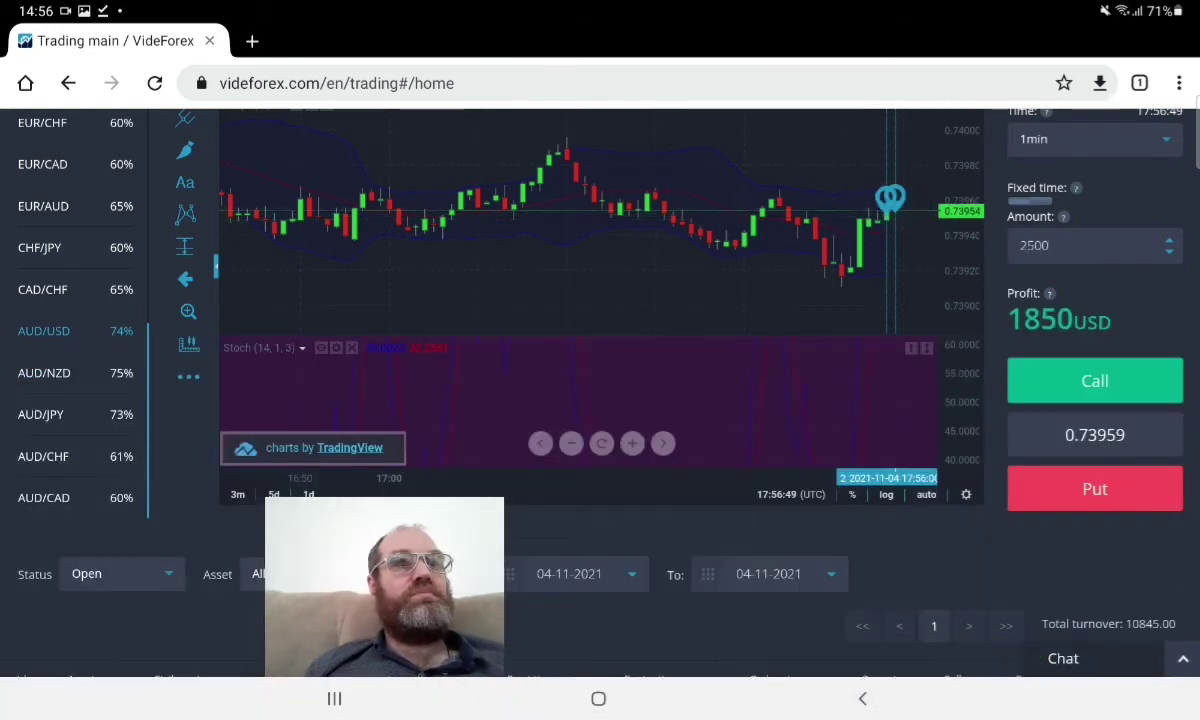
{"action": "left_click", "coordinate": [1094, 488]}
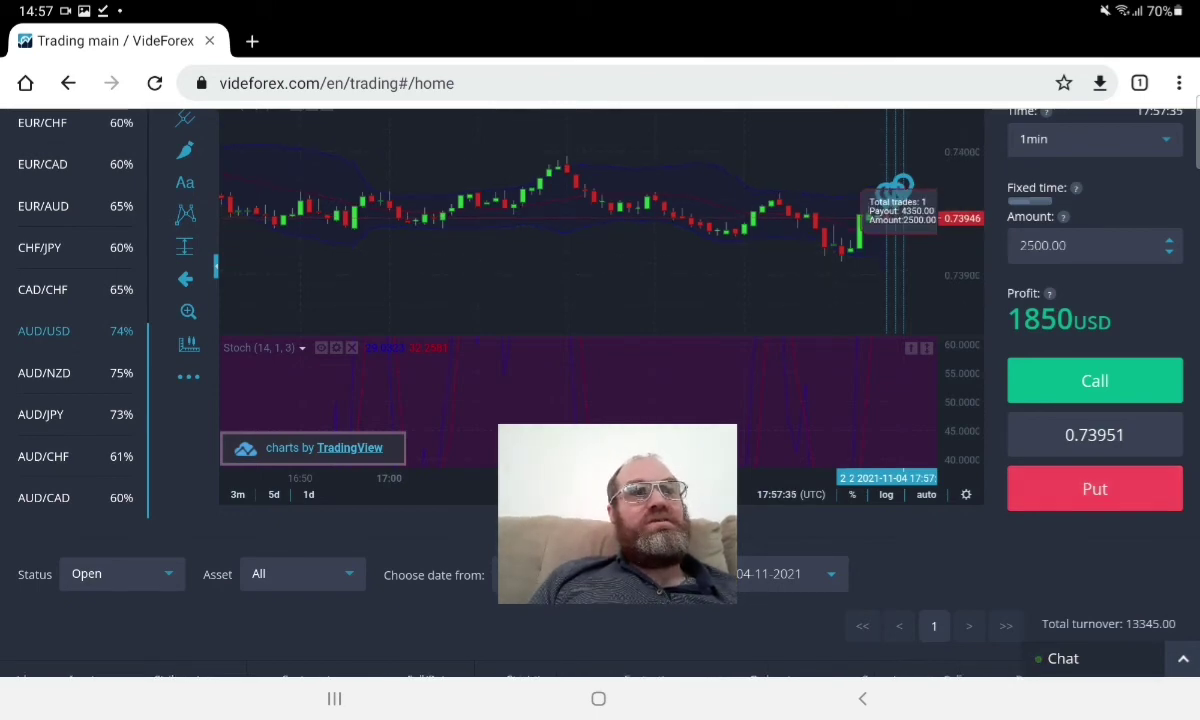
{"action": "scroll", "coordinate": [600, 400], "scroll_direction": "up", "scroll_amount": 3}
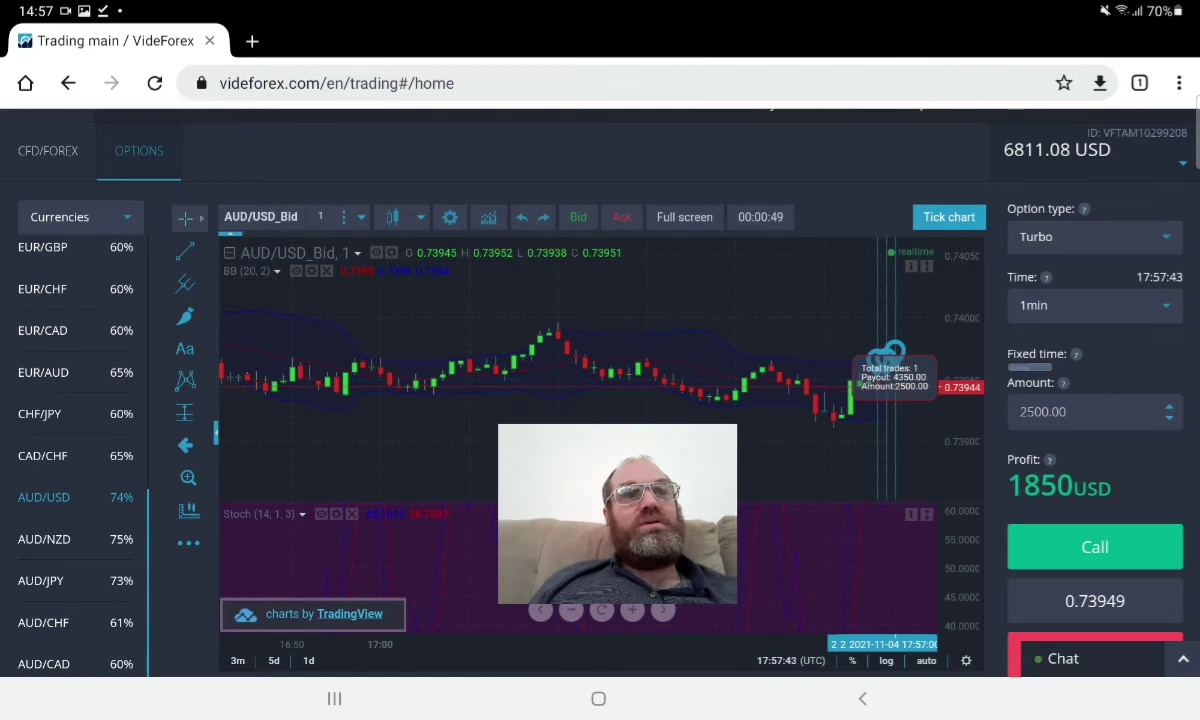
{"action": "scroll", "coordinate": [600, 400], "scroll_direction": "down", "scroll_amount": 2}
{"action": "scroll", "coordinate": [600, 400], "scroll_direction": "down", "scroll_amount": 2}
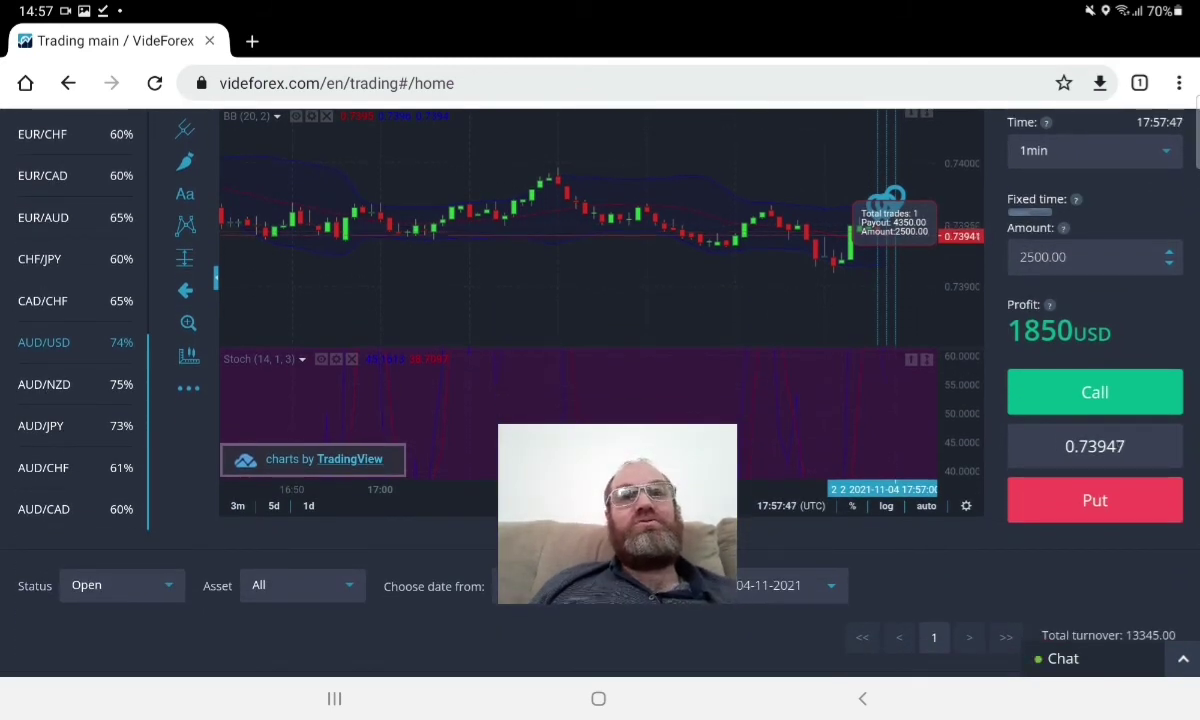
Filter the trades list to Closed, showing all nine trades.
{"action": "left_click", "coordinate": [120, 585]}
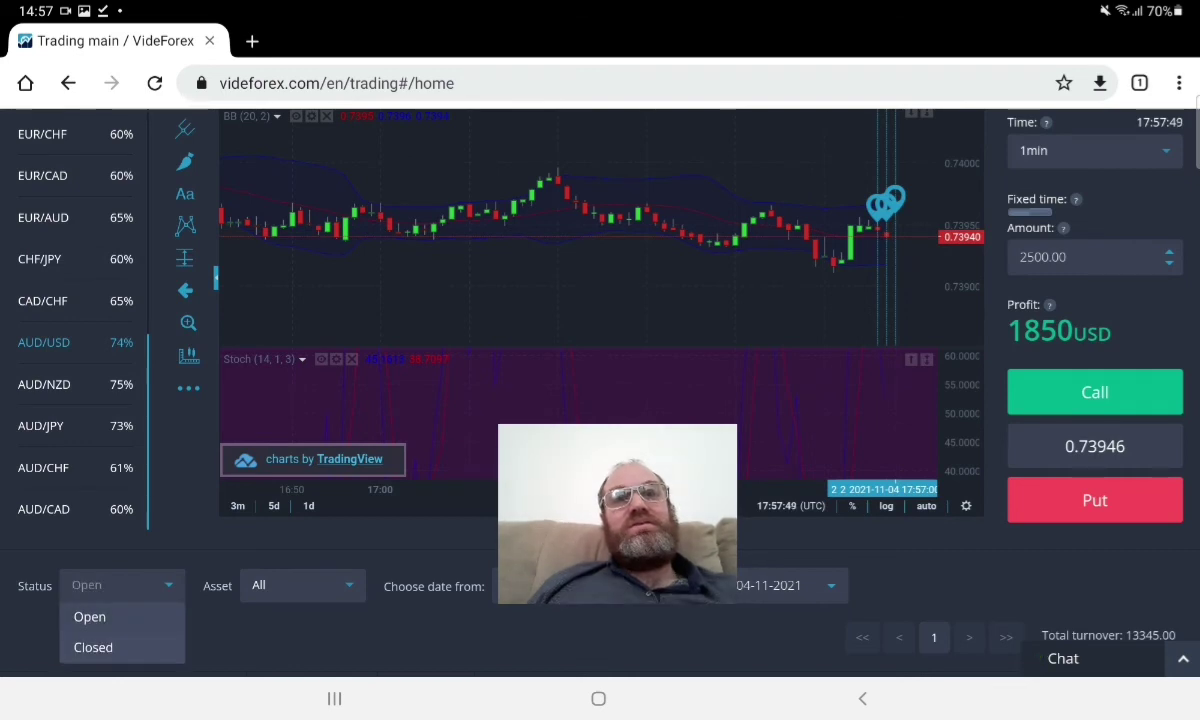
{"action": "left_click", "coordinate": [94, 645]}
{"action": "scroll", "coordinate": [600, 400], "scroll_direction": "down", "scroll_amount": 5}
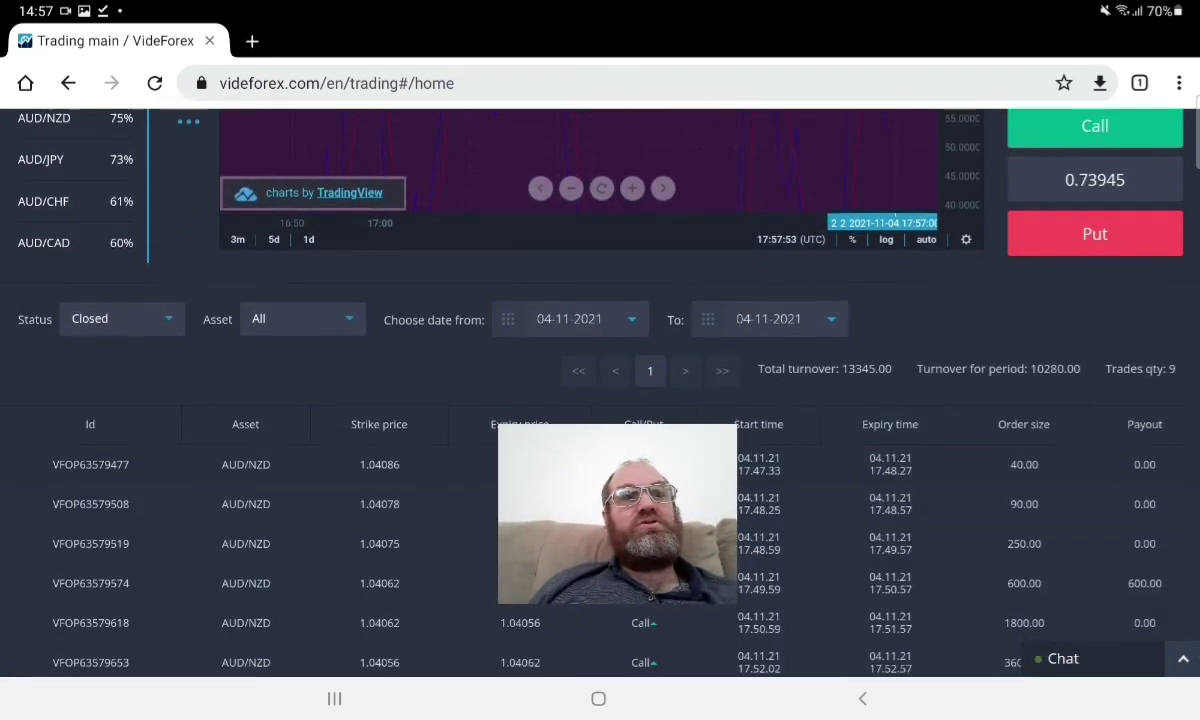
{"action": "scroll", "coordinate": [600, 400], "scroll_direction": "down", "scroll_amount": 2}
{"action": "scroll", "coordinate": [600, 400], "scroll_direction": "down", "scroll_amount": 1}
{"action": "scroll", "coordinate": [600, 400], "scroll_direction": "down", "scroll_amount": 1}
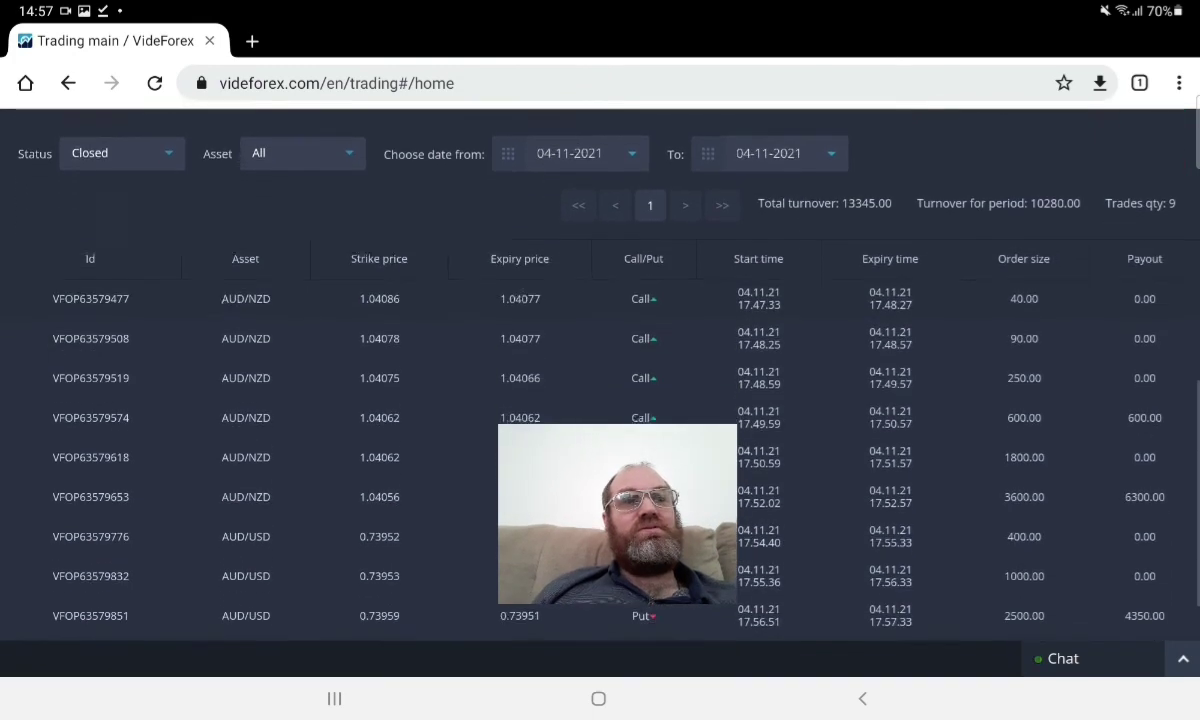